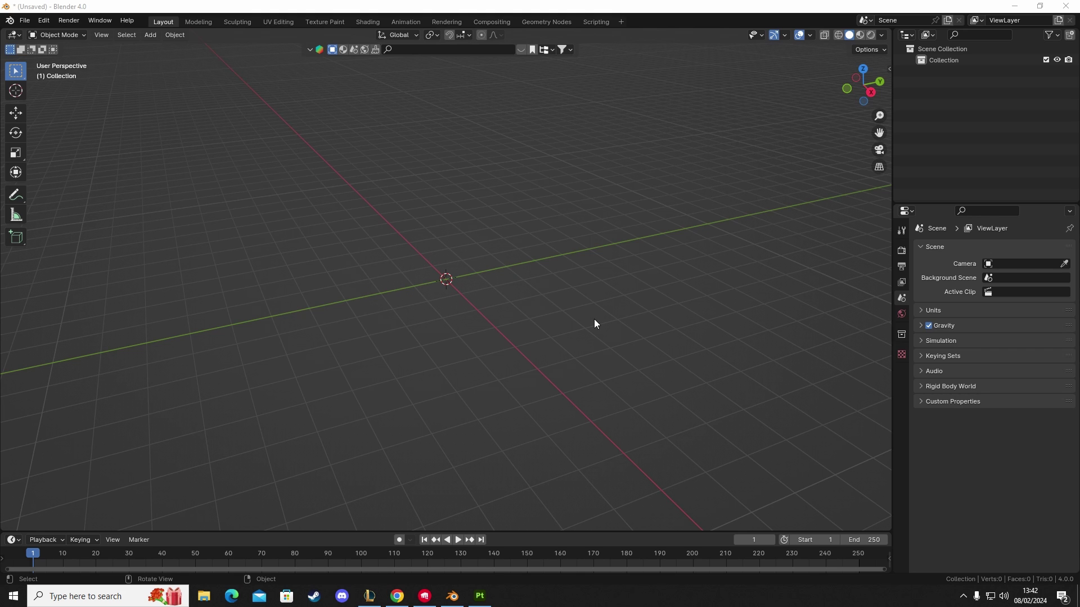
Add a cube at the origin of the empty scene.
{"action": "middle_click_drag", "start_coordinate": [589, 325], "coordinate": [501, 294]}
{"action": "key", "text": "shift+a"}
{"action": "mouse_move", "coordinate": [499, 293]}
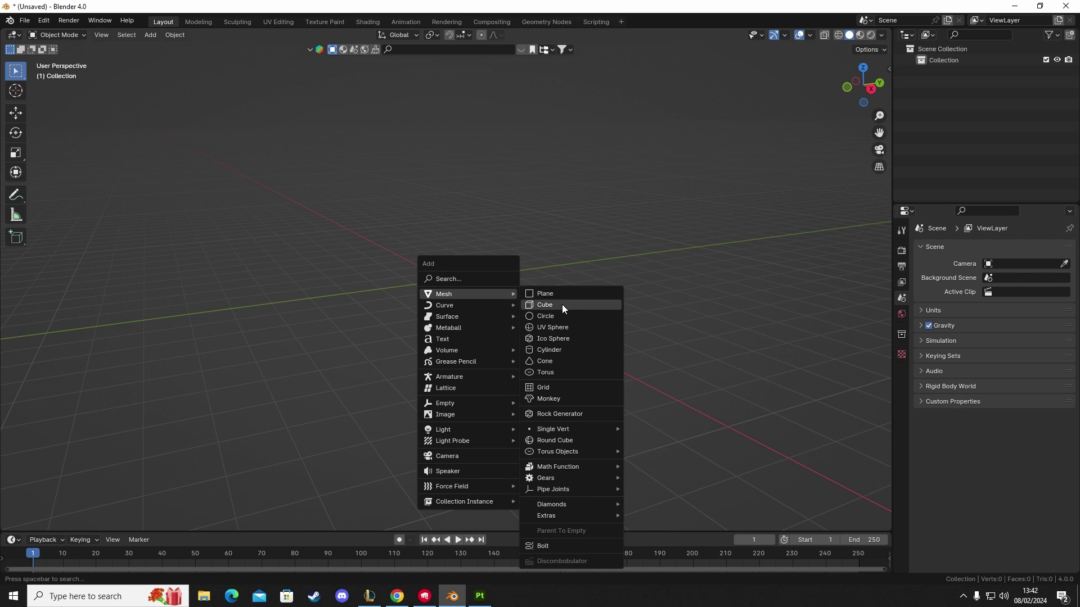
{"action": "left_click", "coordinate": [561, 305]}
{"action": "middle_click_drag", "start_coordinate": [515, 318], "coordinate": [552, 265]}
Duplicate the cube twice, moving each copy along Z to stack three cubes vertically.
{"action": "key", "text": "shift+d"}
{"action": "key", "text": "z"}
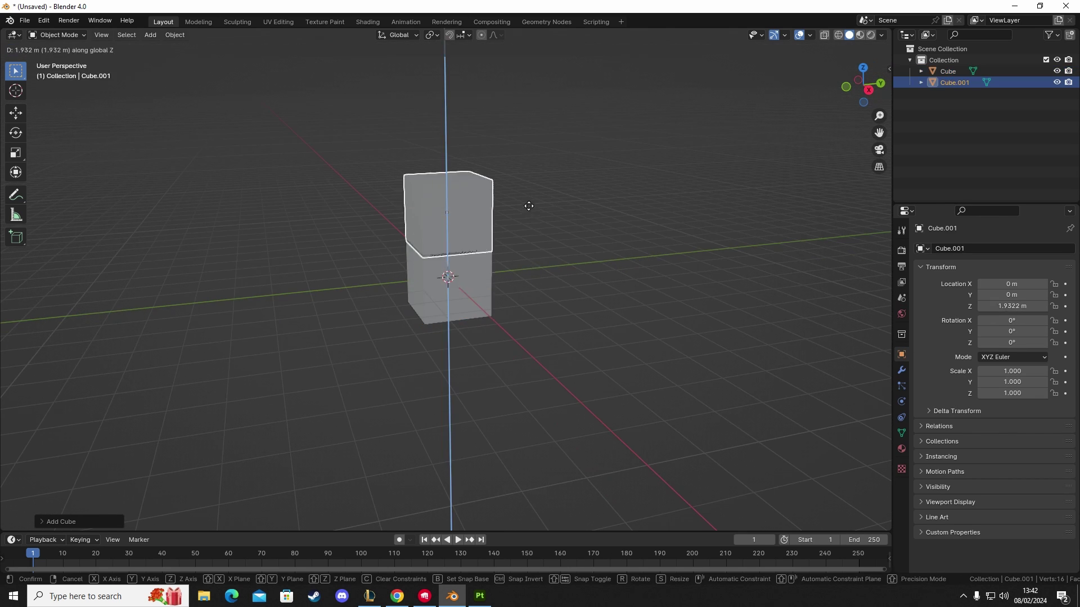
{"action": "left_click", "coordinate": [531, 198]}
{"action": "key", "text": "shift+d"}
{"action": "key", "text": "z"}
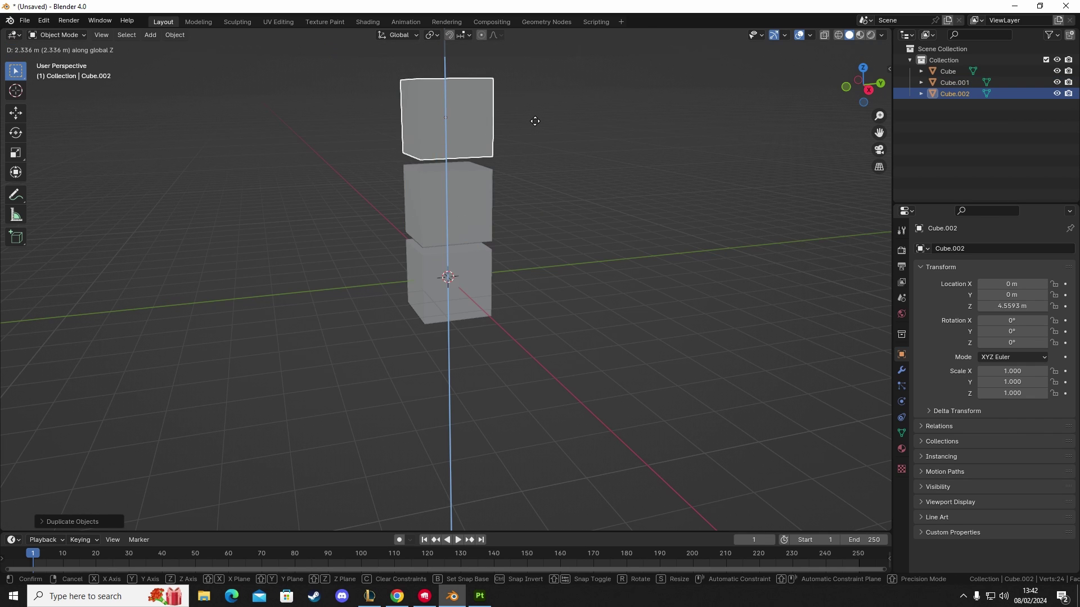
{"action": "left_click", "coordinate": [535, 117]}
Show the Material Properties and select the top cube of the stack.
{"action": "middle_click_drag", "start_coordinate": [542, 152], "coordinate": [555, 272]}
{"action": "left_click", "coordinate": [555, 272]}
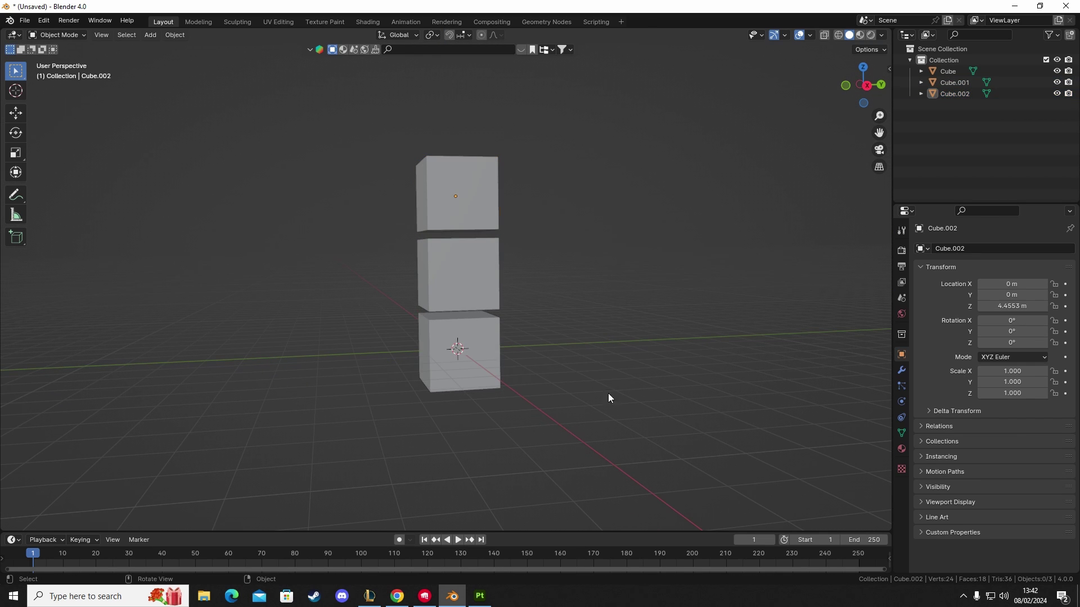
{"action": "left_click", "coordinate": [472, 324]}
{"action": "left_click", "coordinate": [461, 276], "text": "shift"}
{"action": "left_click", "coordinate": [460, 197], "text": "shift"}
{"action": "left_click", "coordinate": [411, 237]}
{"action": "left_click", "coordinate": [901, 448]}
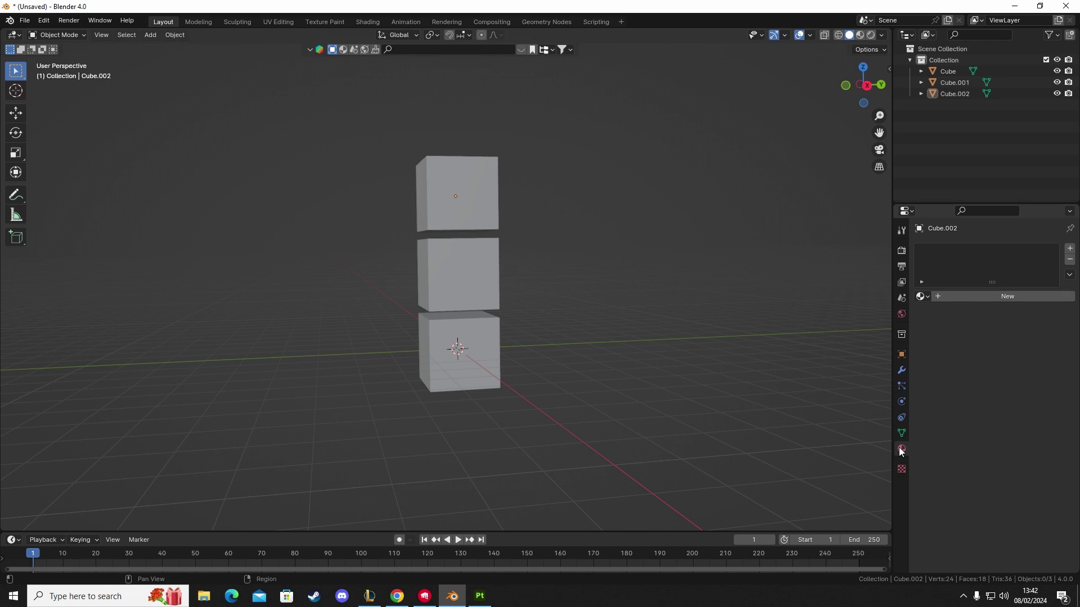
{"action": "left_click", "coordinate": [457, 220]}
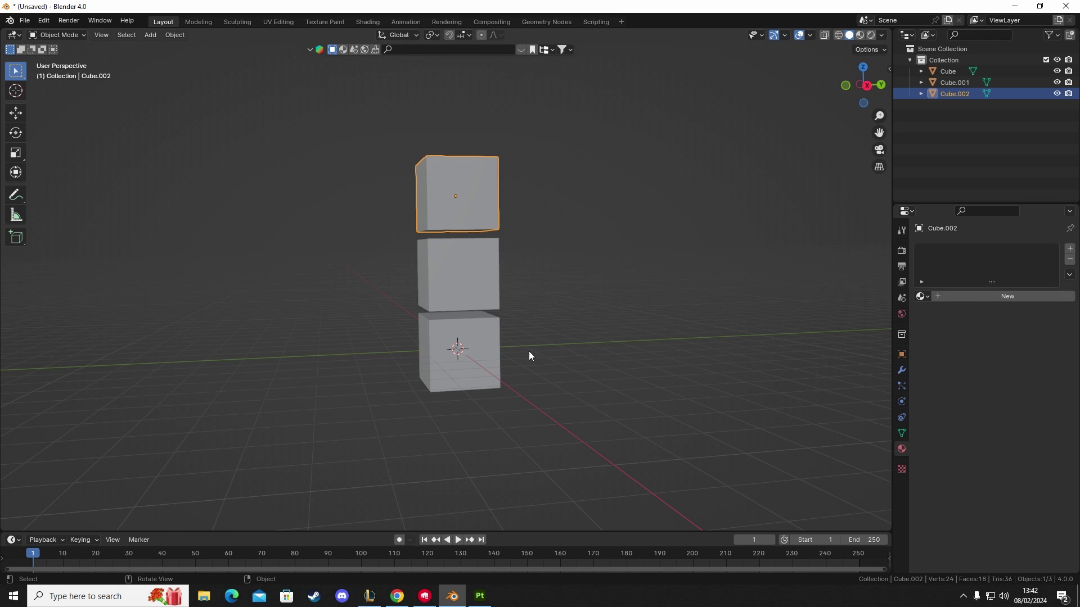
Create a new material for the top cube named CubeTexture.
{"action": "left_click", "coordinate": [595, 345]}
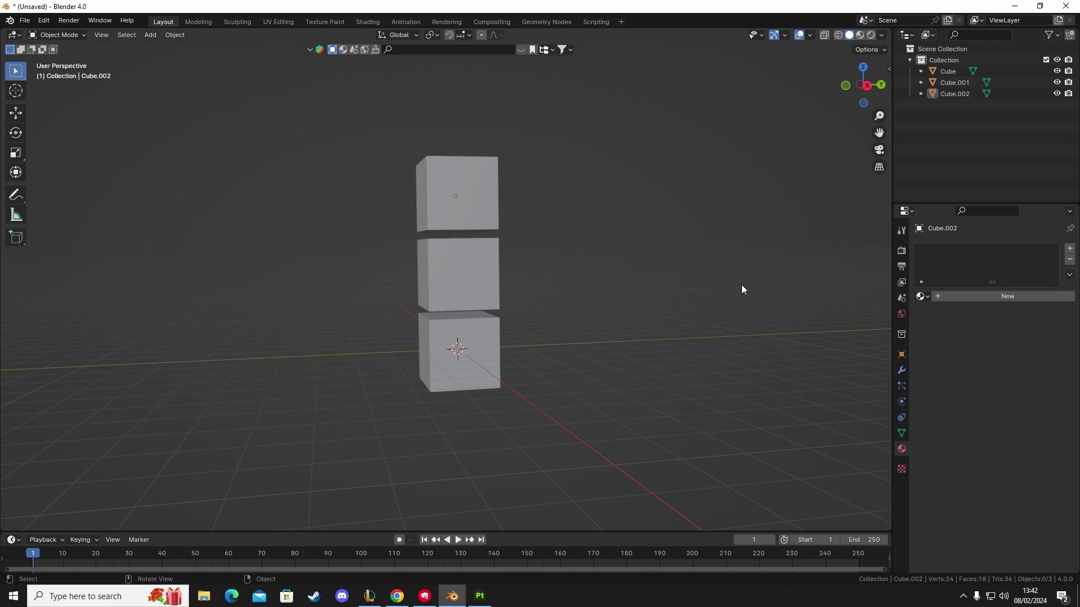
{"action": "left_click", "coordinate": [1005, 296]}
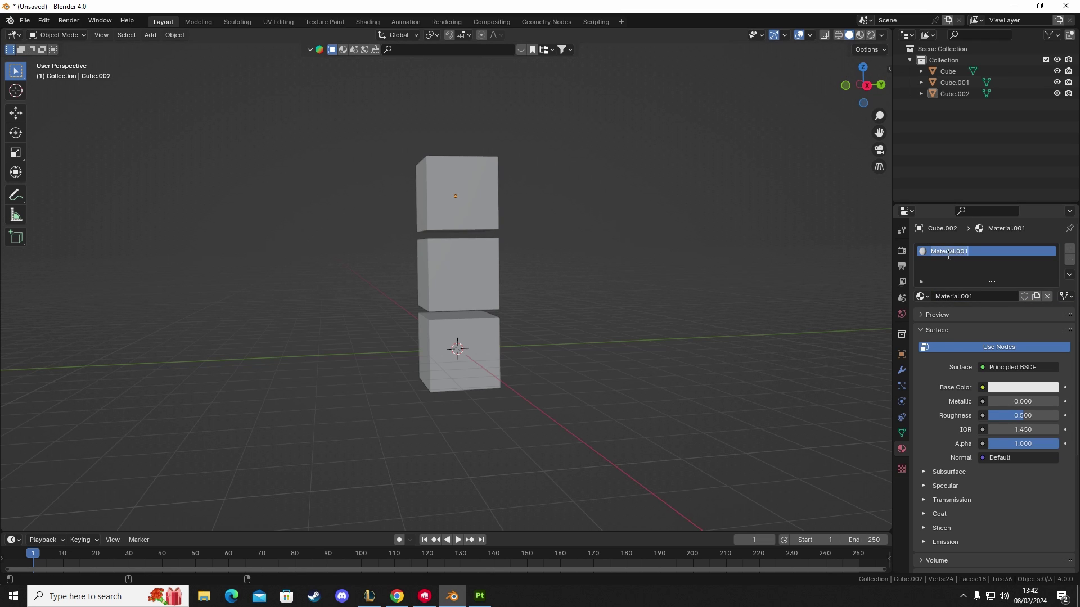
{"action": "type", "text": "CubeTe"}
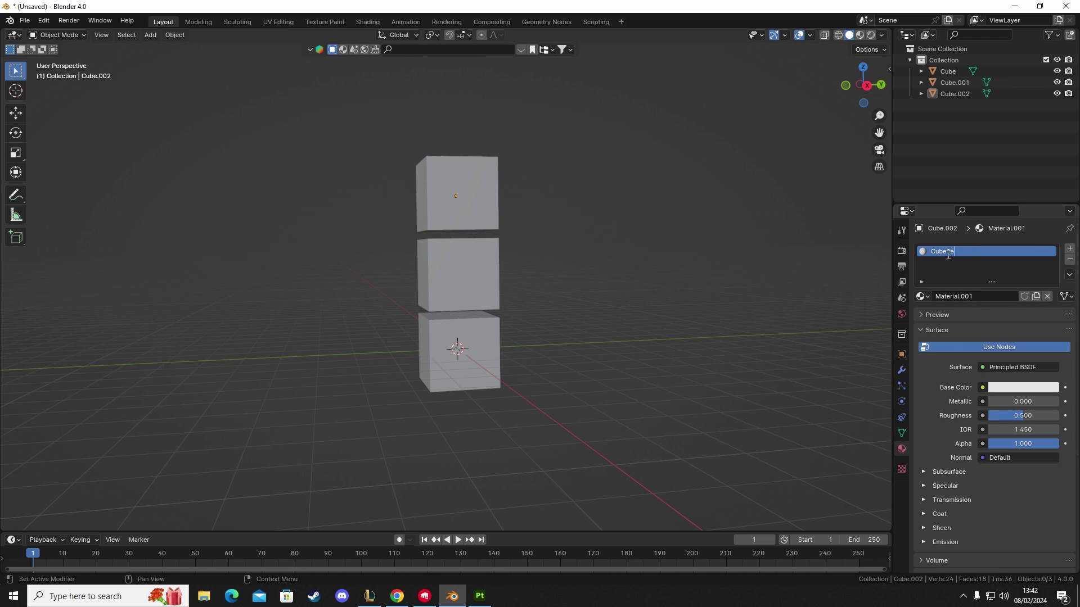
{"action": "type", "text": "xture"}
{"action": "key", "text": "Return"}
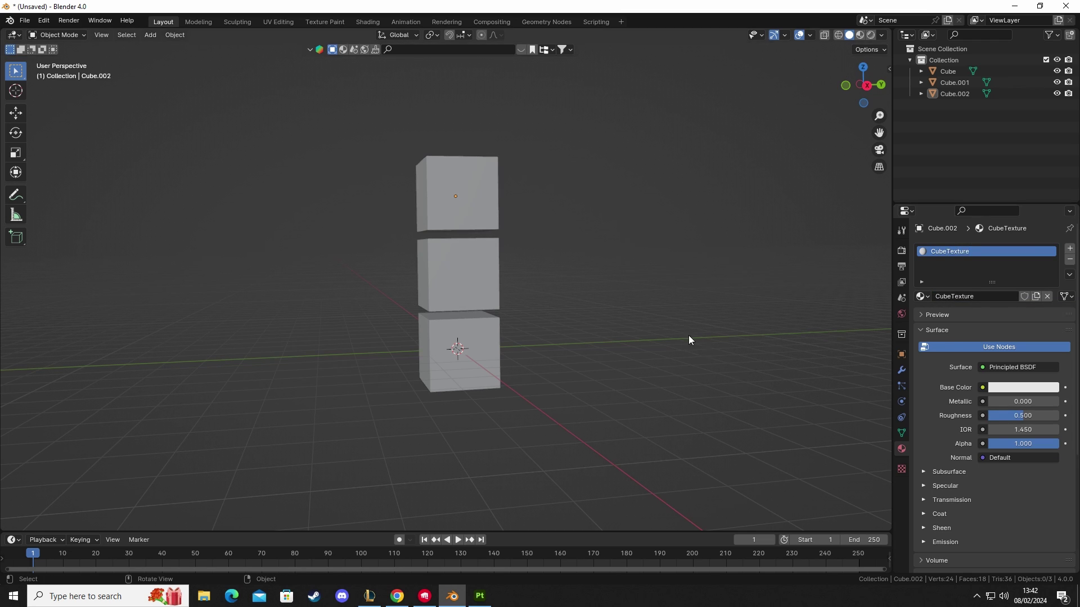
Switch to Material Preview shading and set the top cube's base colour to pinkish red.
{"action": "left_click", "coordinate": [462, 202]}
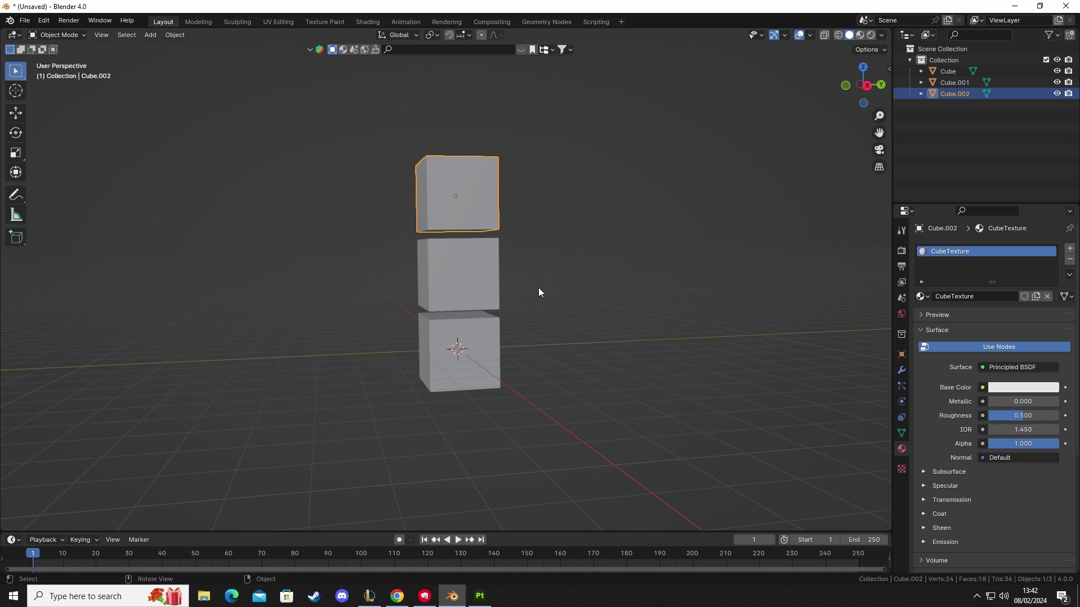
{"action": "key", "text": "z"}
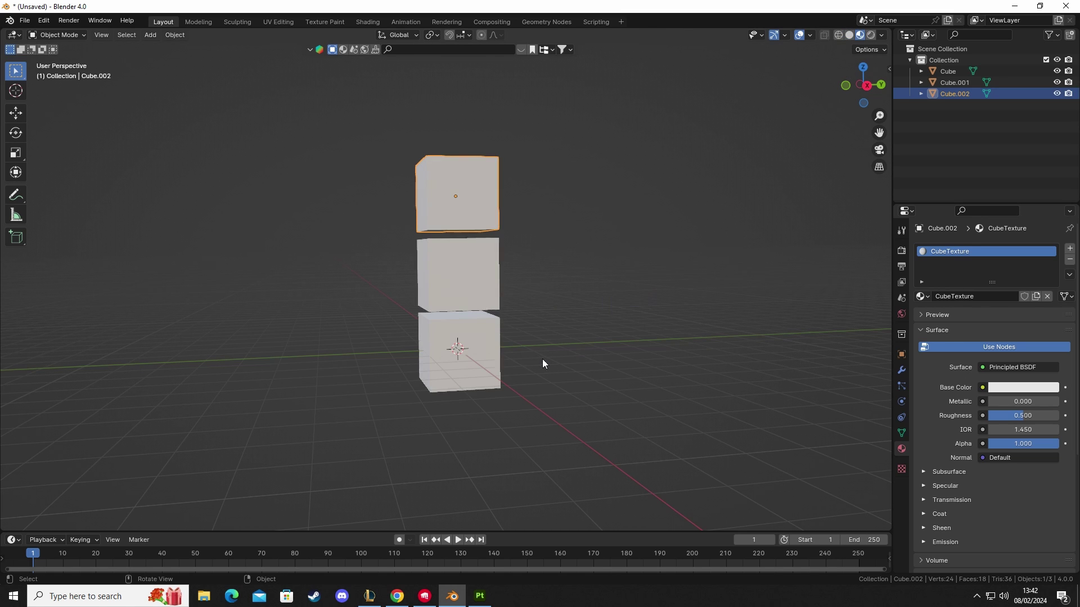
{"action": "left_click", "coordinate": [1023, 387]}
{"action": "left_click_drag", "start_coordinate": [1013, 242], "coordinate": [1014, 243]}
{"action": "left_click", "coordinate": [662, 389]}
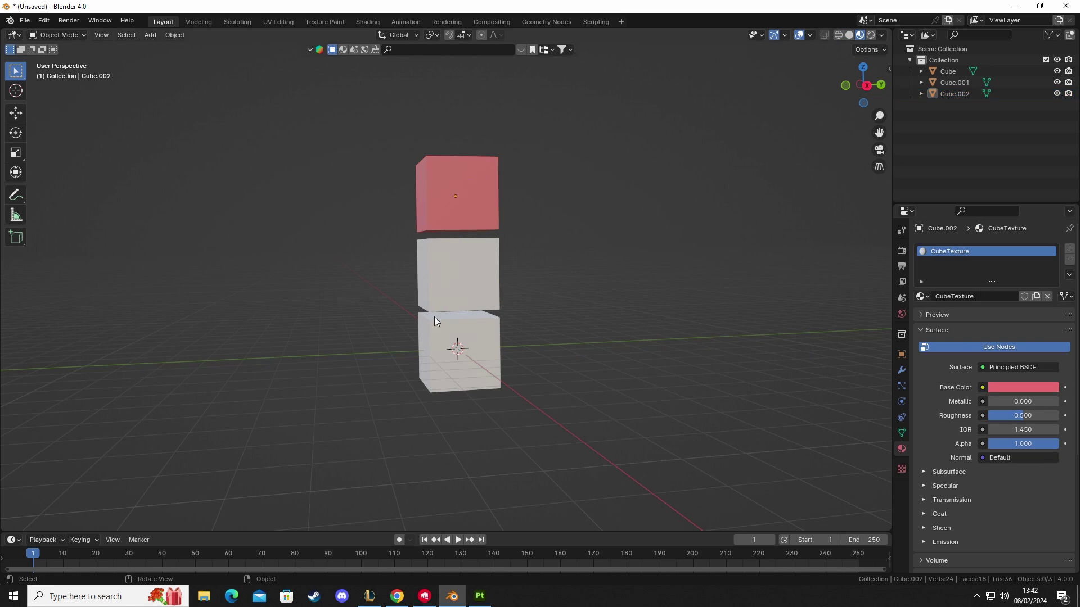
Link the top cube's CubeTexture material to all three cubes with Ctrl+L Link Materials.
{"action": "left_click", "coordinate": [447, 369]}
{"action": "left_click", "coordinate": [449, 276], "text": "shift"}
{"action": "left_click", "coordinate": [433, 171], "text": "shift"}
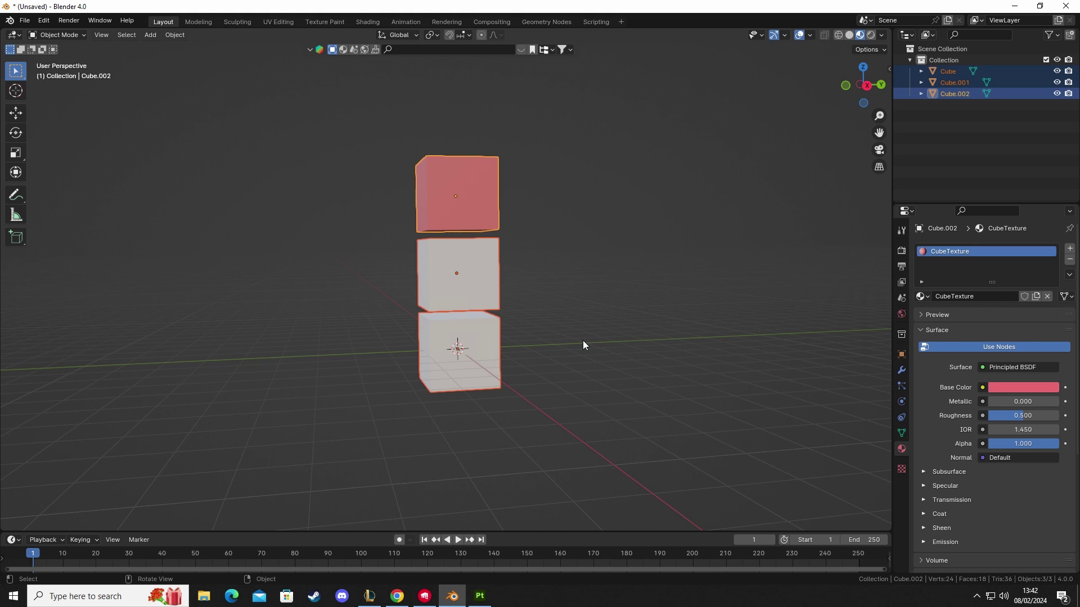
{"action": "key", "text": "ctrl+l"}
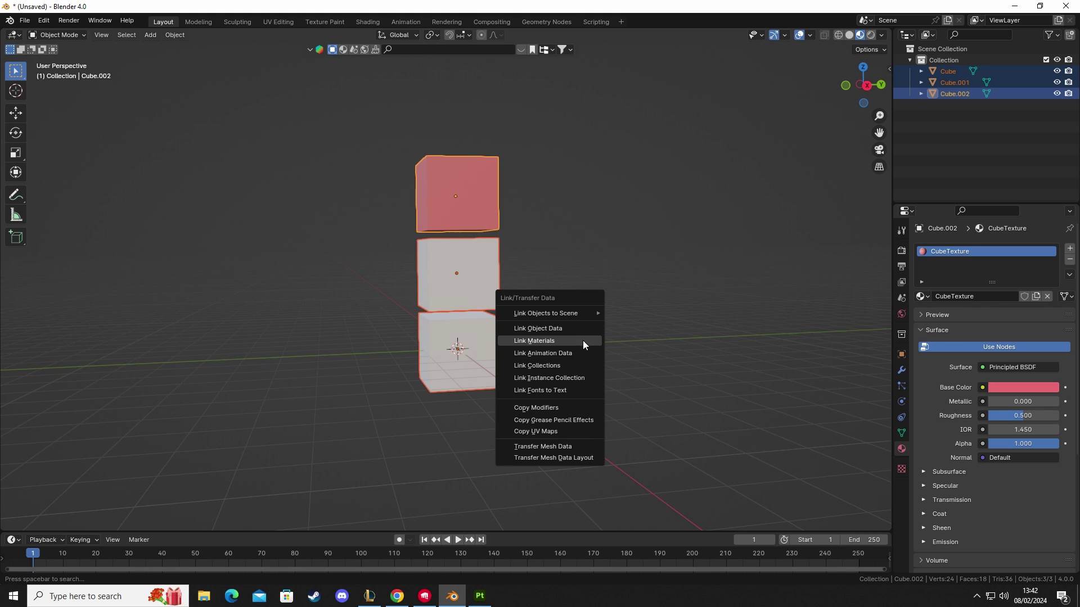
{"action": "left_click", "coordinate": [549, 347]}
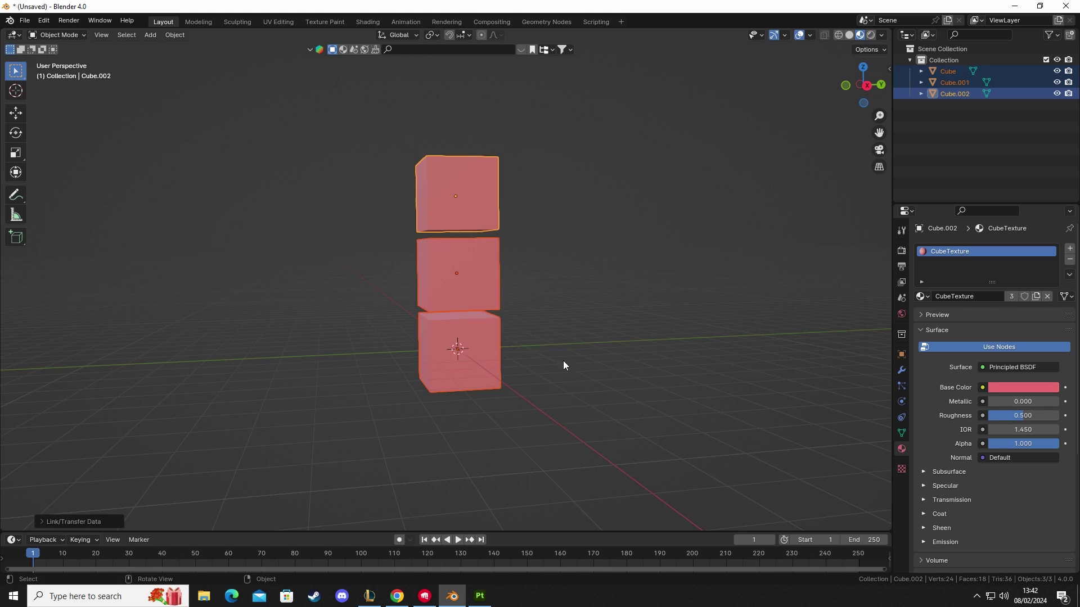
Box-select the three cubes, then clear the selection again.
{"action": "left_click", "coordinate": [583, 352]}
{"action": "left_click_drag", "start_coordinate": [388, 161], "coordinate": [515, 384]}
{"action": "left_click_drag", "start_coordinate": [362, 174], "coordinate": [498, 380]}
{"action": "left_click", "coordinate": [464, 185]}
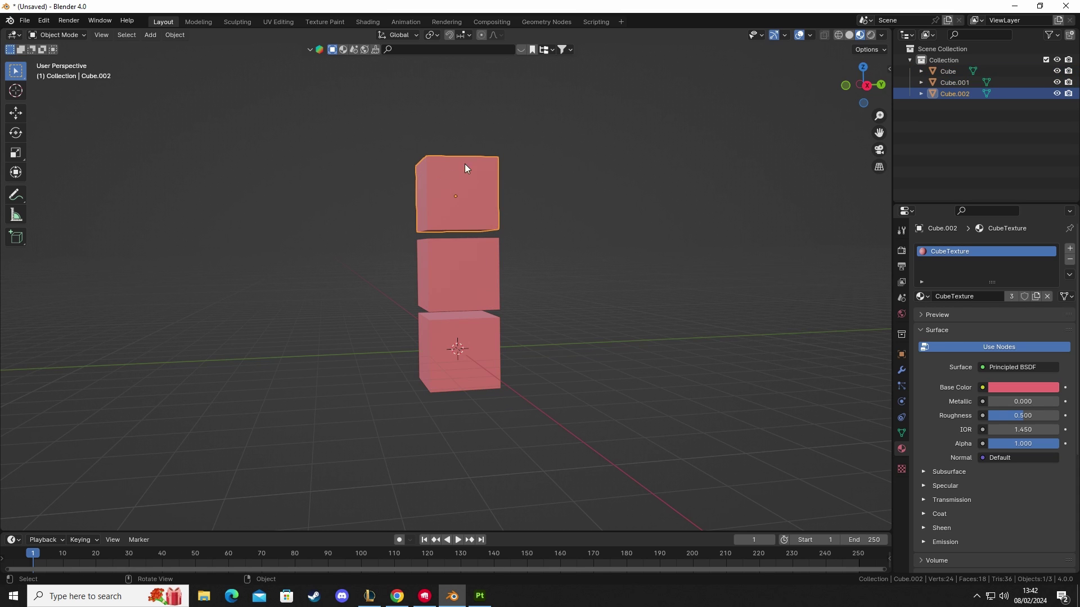
{"action": "left_click", "coordinate": [571, 301]}
Select all three cubes with the top cube as the active object.
{"action": "middle_click_drag", "start_coordinate": [572, 302], "coordinate": [466, 253]}
{"action": "left_click", "coordinate": [458, 259]}
{"action": "left_click", "coordinate": [457, 368]}
{"action": "left_click", "coordinate": [461, 315]}
{"action": "left_click", "coordinate": [475, 248]}
{"action": "key", "text": "alt+a"}
{"action": "left_click", "coordinate": [444, 399]}
{"action": "left_click", "coordinate": [456, 320], "text": "shift"}
{"action": "left_click", "coordinate": [465, 257], "text": "shift"}
In UV Editing with UV Sync Selection on, unwrap the cubes using Smart UV Project.
{"action": "left_click", "coordinate": [277, 22]}
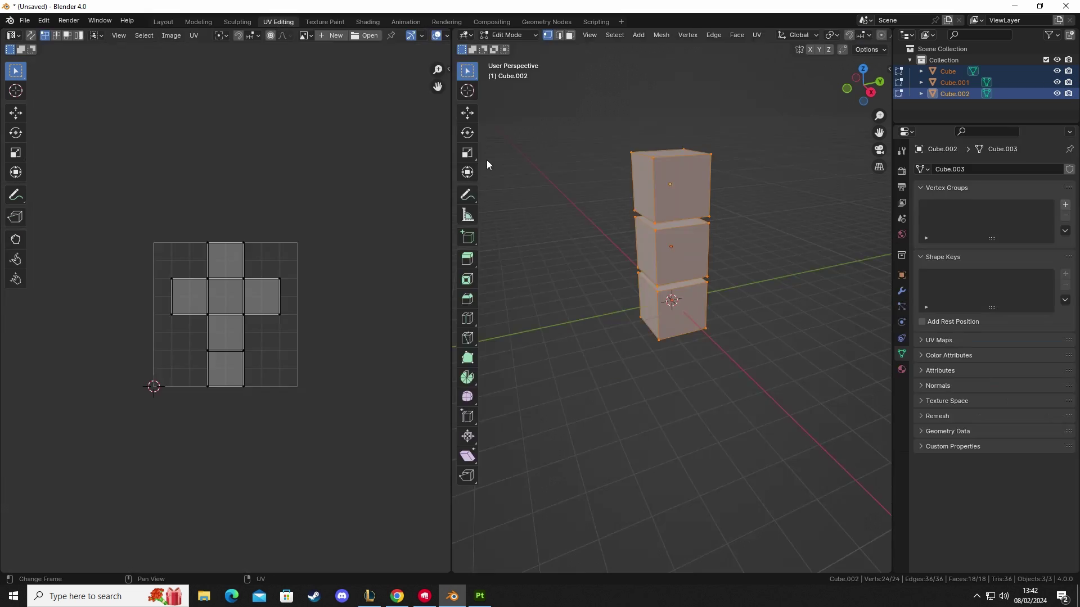
{"action": "left_click", "coordinate": [31, 36]}
{"action": "mouse_move", "coordinate": [629, 417]}
{"action": "middle_mouse_down"}
{"action": "mouse_move", "coordinate": [612, 429]}
{"action": "mouse_move", "coordinate": [617, 411]}
{"action": "middle_mouse_up"}
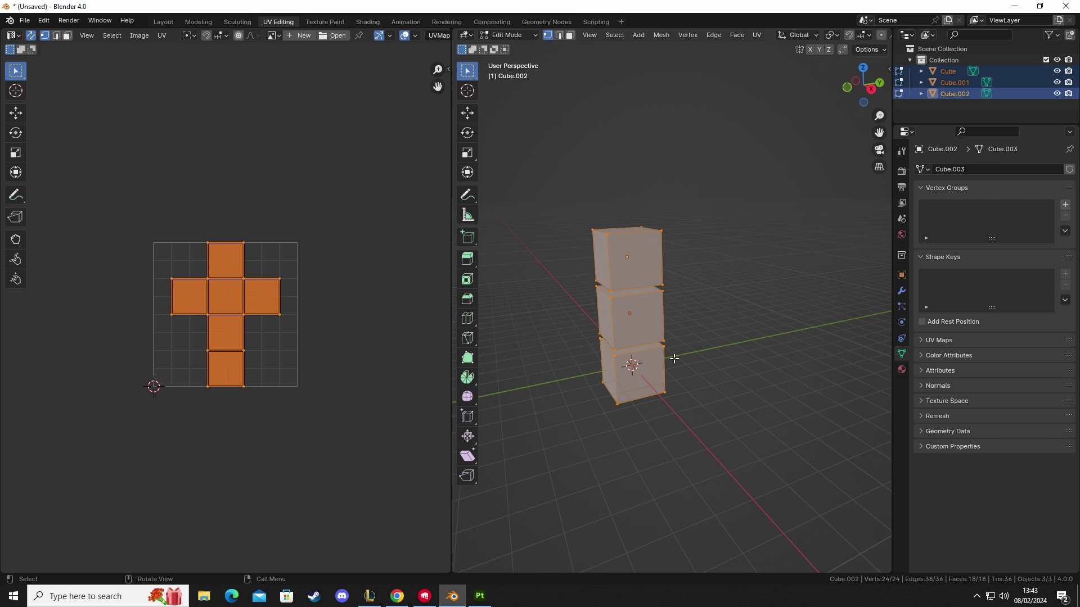
{"action": "key", "text": "u"}
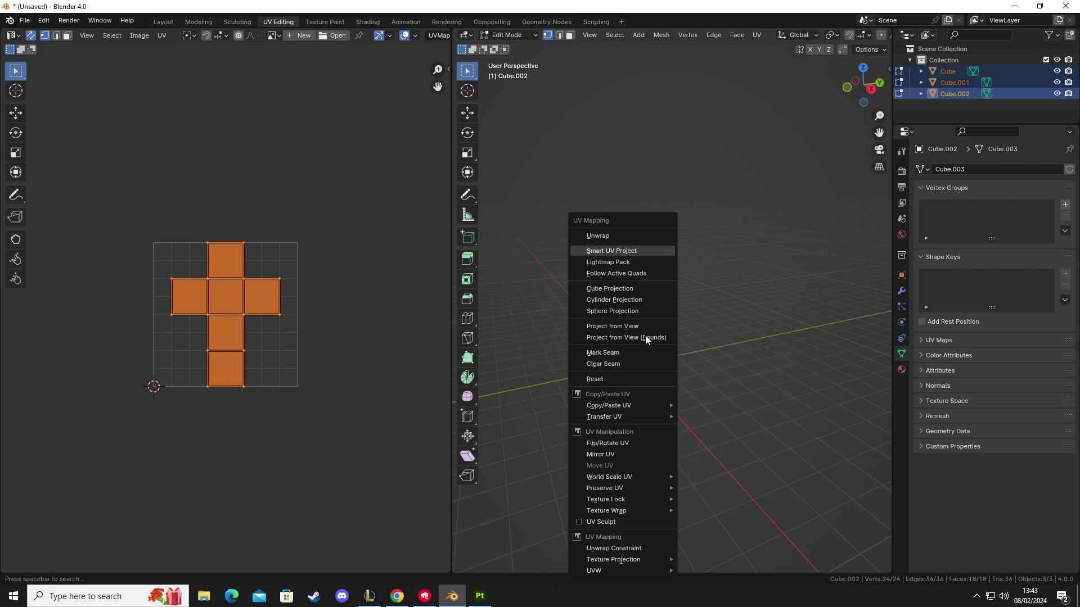
{"action": "left_click", "coordinate": [625, 251]}
{"action": "left_click", "coordinate": [630, 362]}
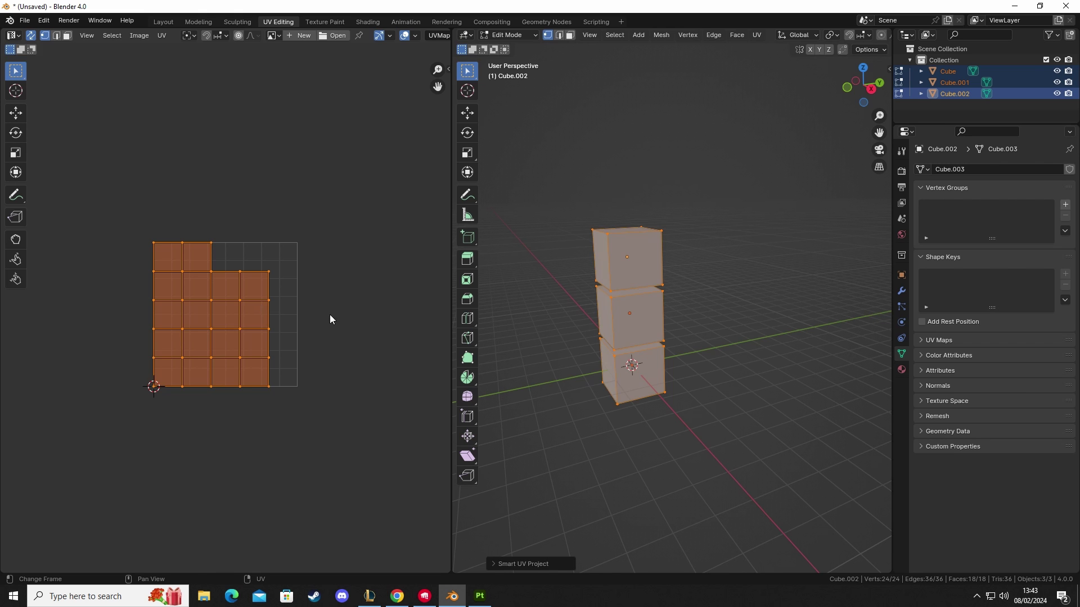
{"action": "middle_click_drag", "start_coordinate": [658, 391], "coordinate": [725, 333]}
In Object Mode, select all three cubes with the bottom one active and go to Texture Paint.
{"action": "key", "text": "Tab"}
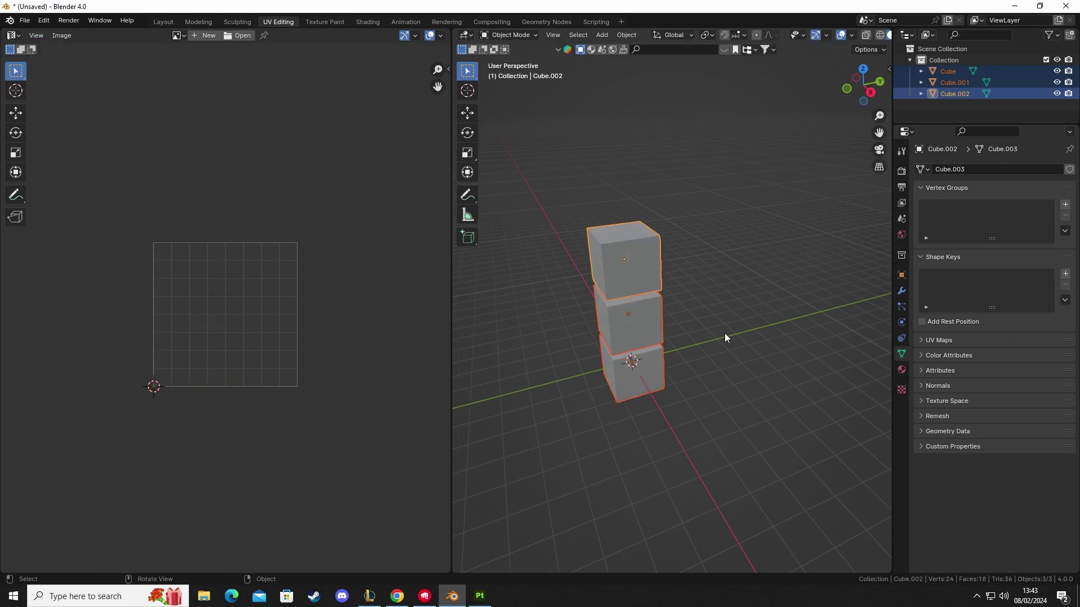
{"action": "left_click", "coordinate": [725, 333]}
{"action": "left_click", "coordinate": [622, 270]}
{"action": "left_click", "coordinate": [626, 329], "text": "shift"}
{"action": "left_click", "coordinate": [631, 374], "text": "shift"}
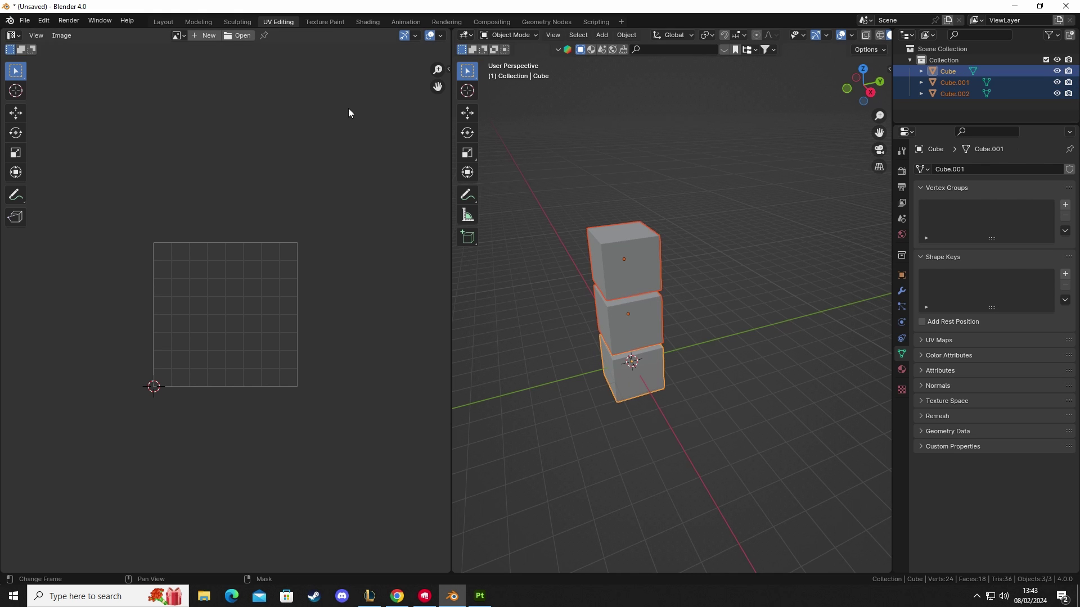
{"action": "left_click", "coordinate": [368, 22]}
{"action": "middle_click_drag", "start_coordinate": [602, 430], "coordinate": [654, 484]}
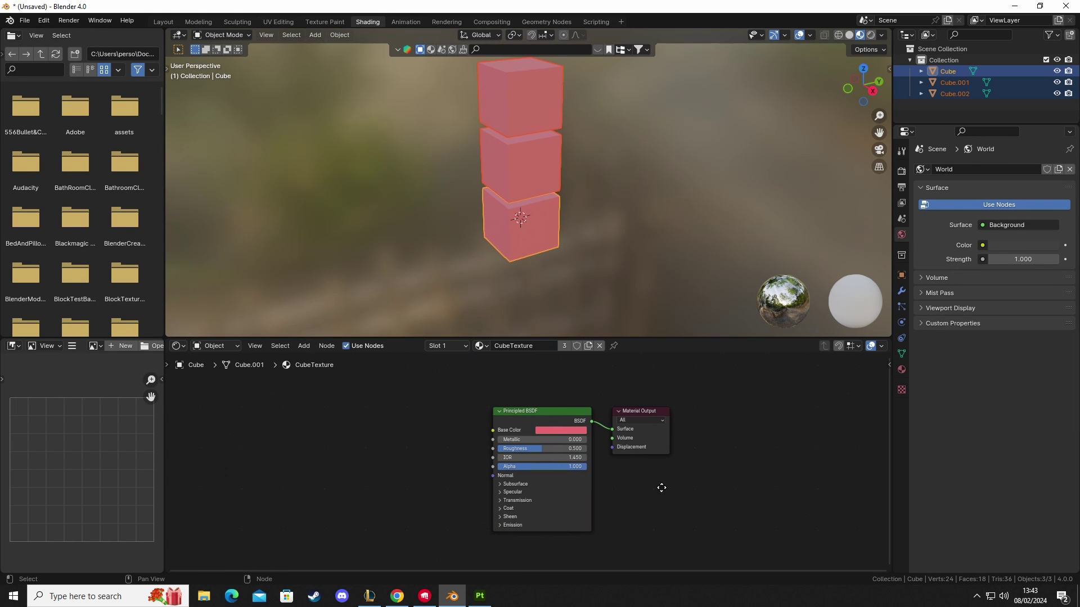
{"action": "left_click", "coordinate": [314, 23]}
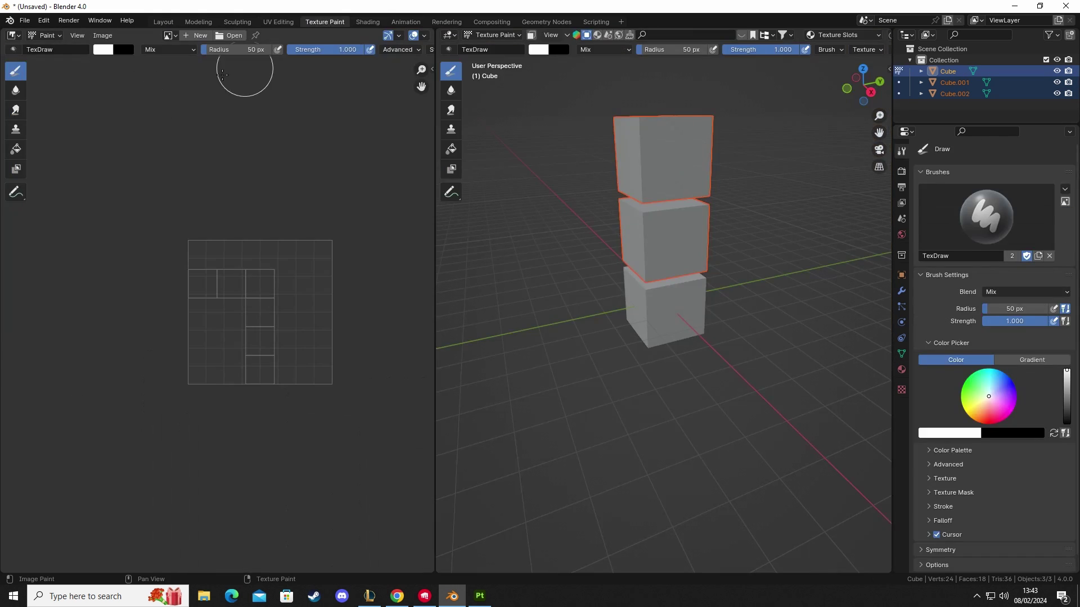
Create a 4096 × 4096 image named CubeIDColours and show the UVs over it in Edit Mode.
{"action": "left_click", "coordinate": [198, 36]}
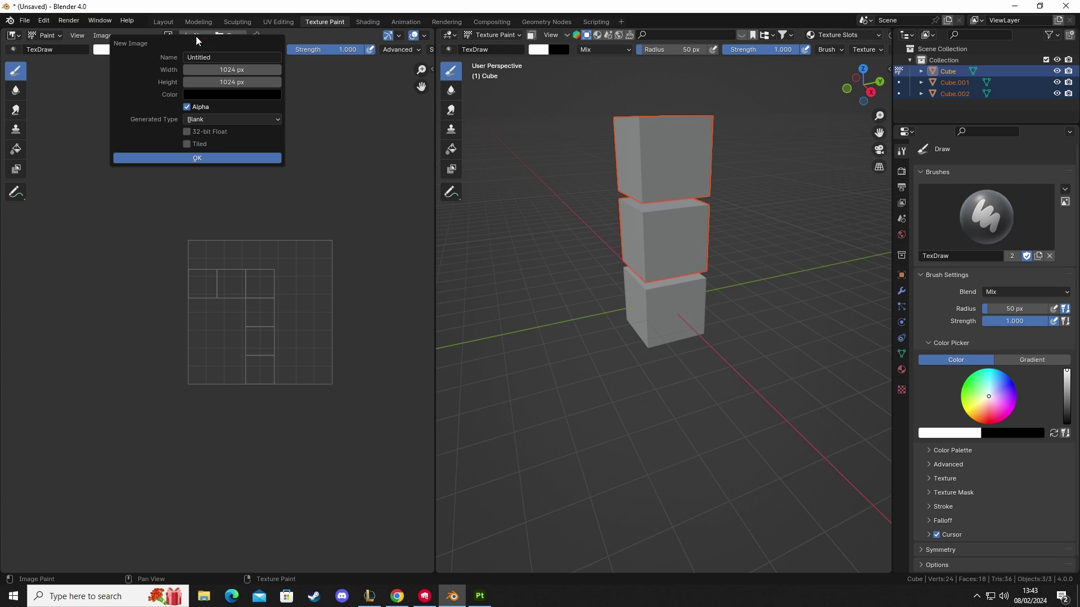
{"action": "left_click", "coordinate": [218, 56]}
{"action": "type", "text": "Cube"}
{"action": "type", "text": "IDColours"}
{"action": "key", "text": "Return"}
{"action": "left_click", "coordinate": [242, 71]}
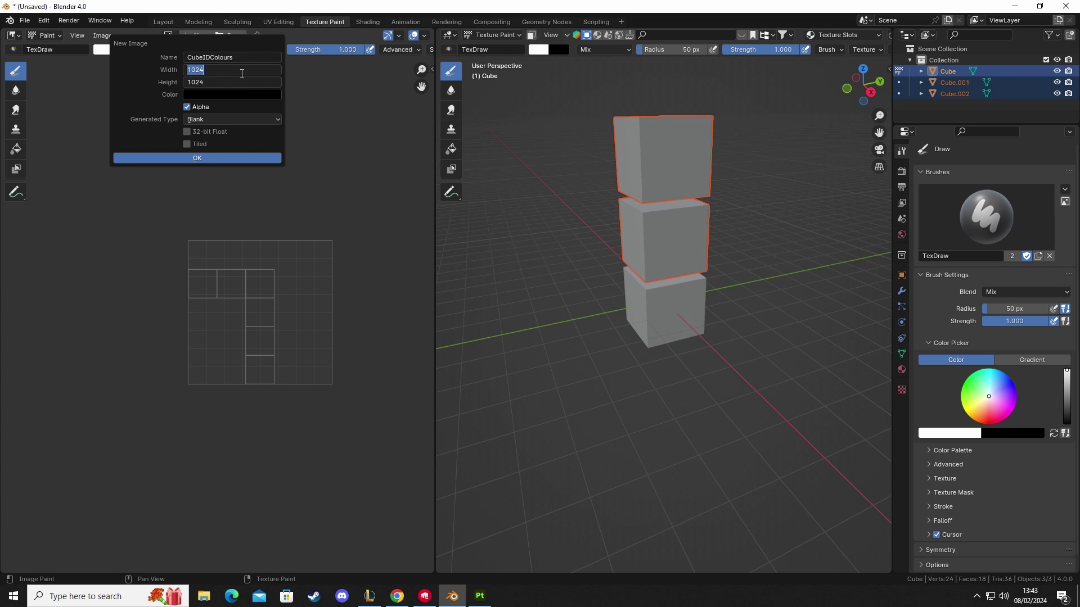
{"action": "type", "text": "4096"}
{"action": "key", "text": "Return"}
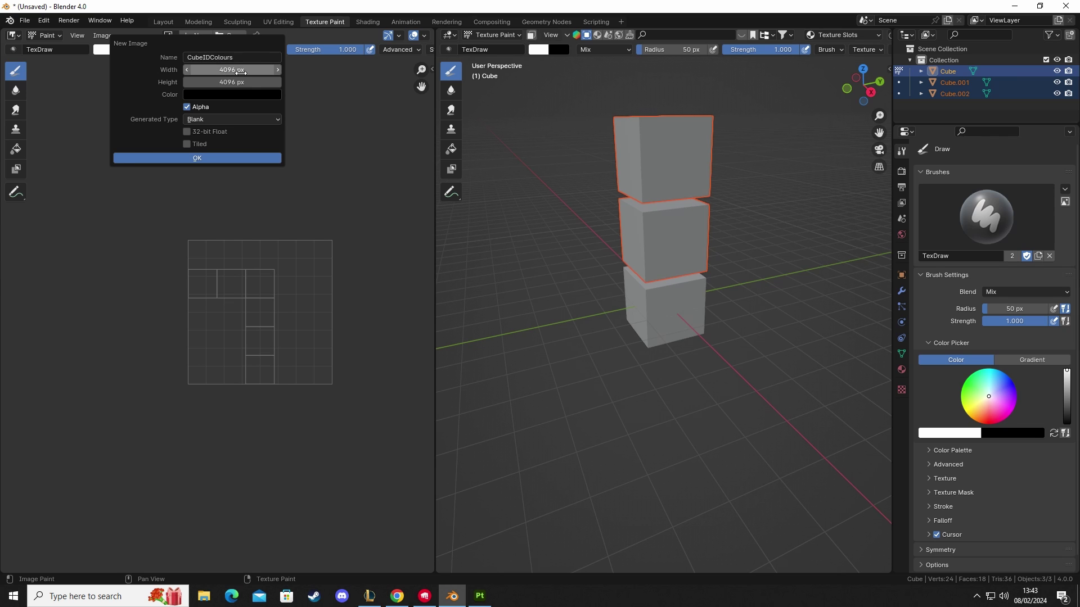
{"action": "left_click", "coordinate": [202, 159]}
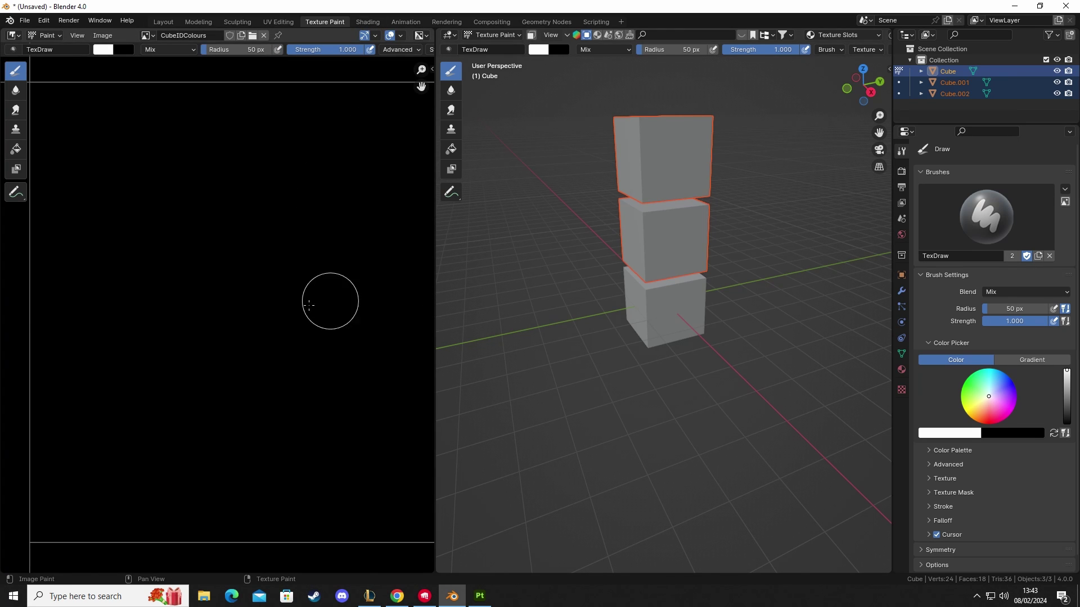
{"action": "scroll", "coordinate": [282, 306], "scroll_direction": "down", "scroll_amount": 3}
{"action": "scroll", "coordinate": [282, 306], "scroll_direction": "down", "scroll_amount": 1}
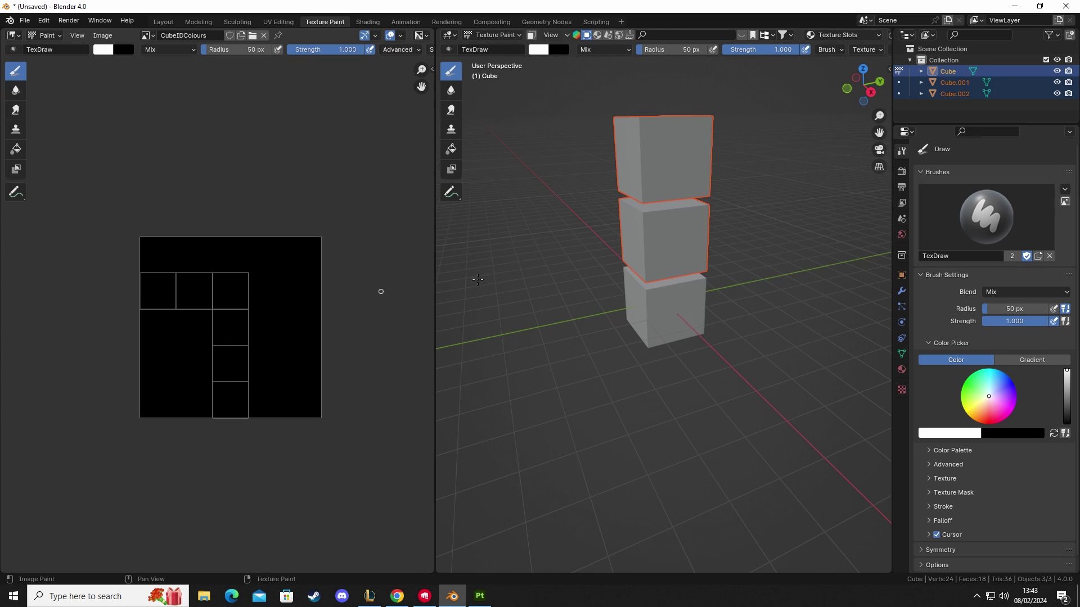
{"action": "key", "text": "Tab"}
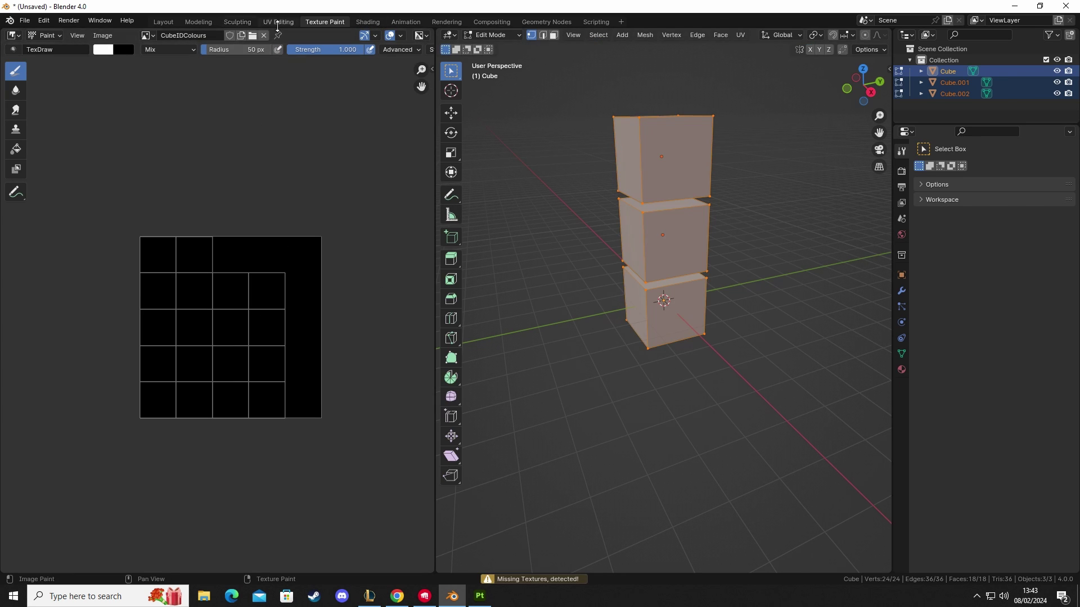
In the Shading workspace, add an Image Texture node left of the shader.
{"action": "left_click", "coordinate": [368, 21]}
{"action": "middle_click_drag", "start_coordinate": [359, 438], "coordinate": [420, 458]}
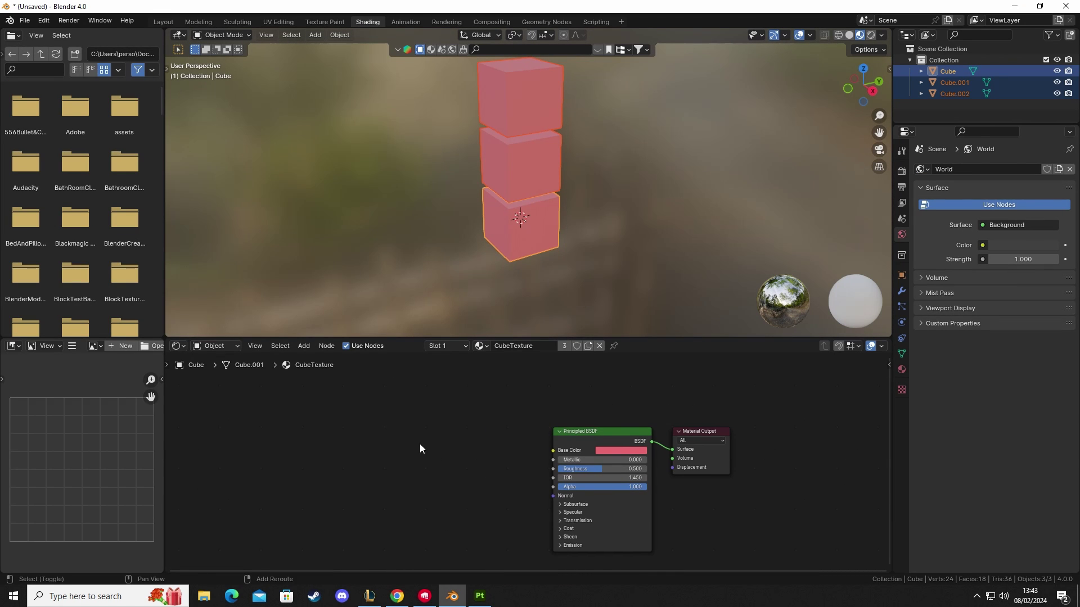
{"action": "key", "text": "shift+a"}
{"action": "type", "text": "image tex"}
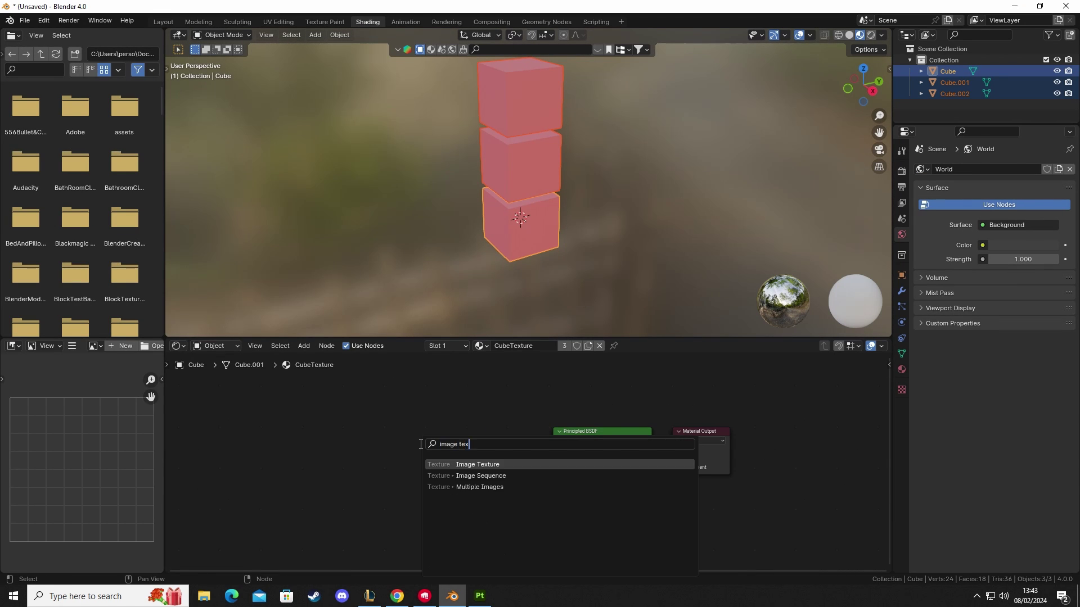
{"action": "key", "text": "Return"}
{"action": "left_click", "coordinate": [371, 417]}
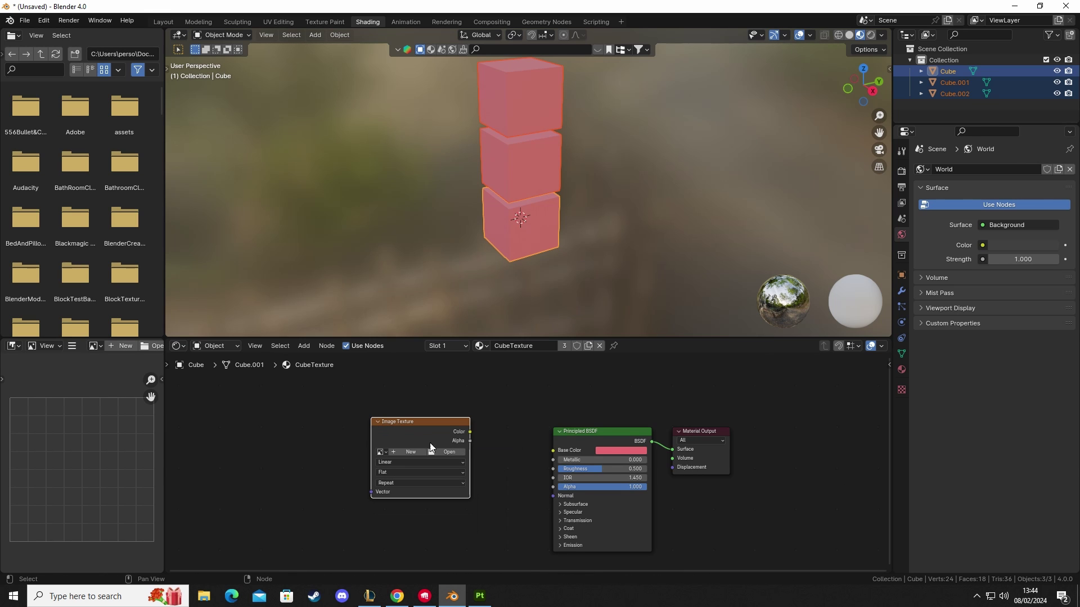
Connect the Image Texture's Color to Base Color and assign the CubeIDColours image.
{"action": "left_click_drag", "start_coordinate": [469, 431], "coordinate": [562, 453]}
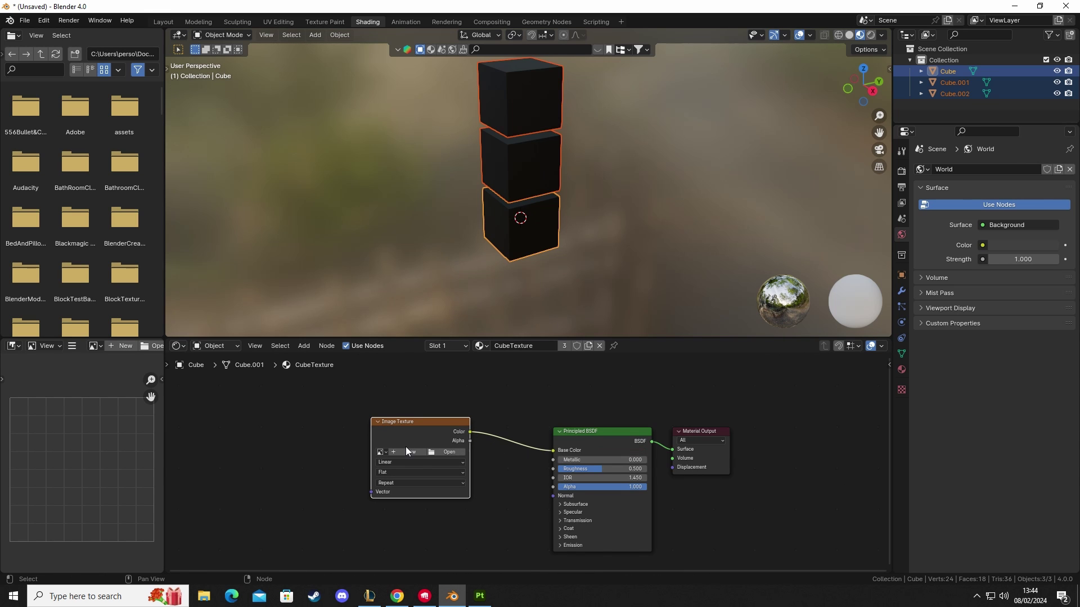
{"action": "left_click", "coordinate": [381, 452]}
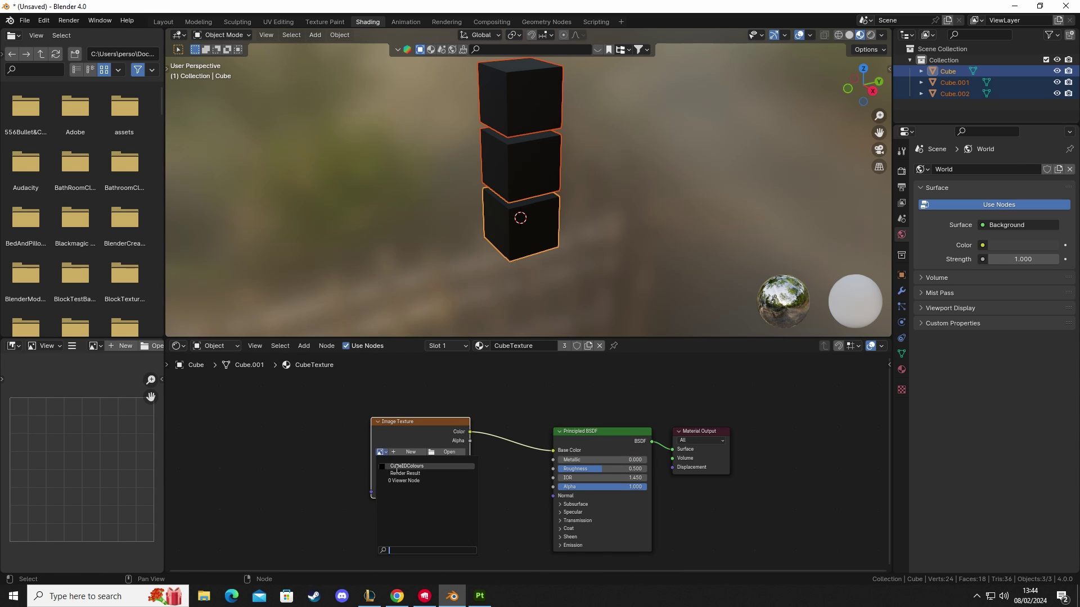
{"action": "left_click", "coordinate": [414, 466]}
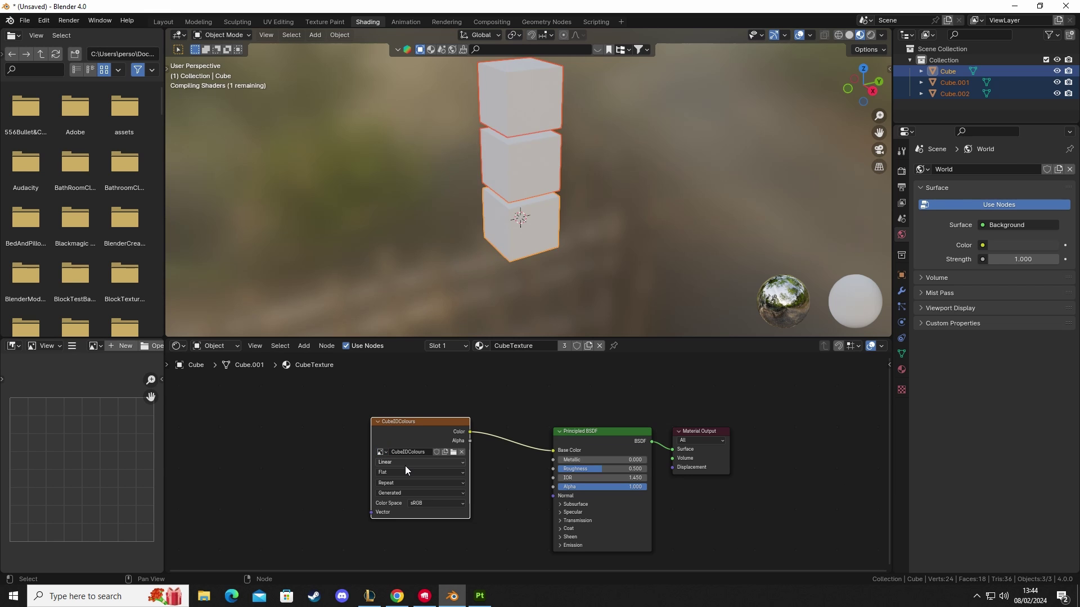
{"action": "left_click_drag", "start_coordinate": [423, 423], "coordinate": [441, 440]}
Paint two test strokes in Texture Paint and undo both.
{"action": "left_click", "coordinate": [325, 22]}
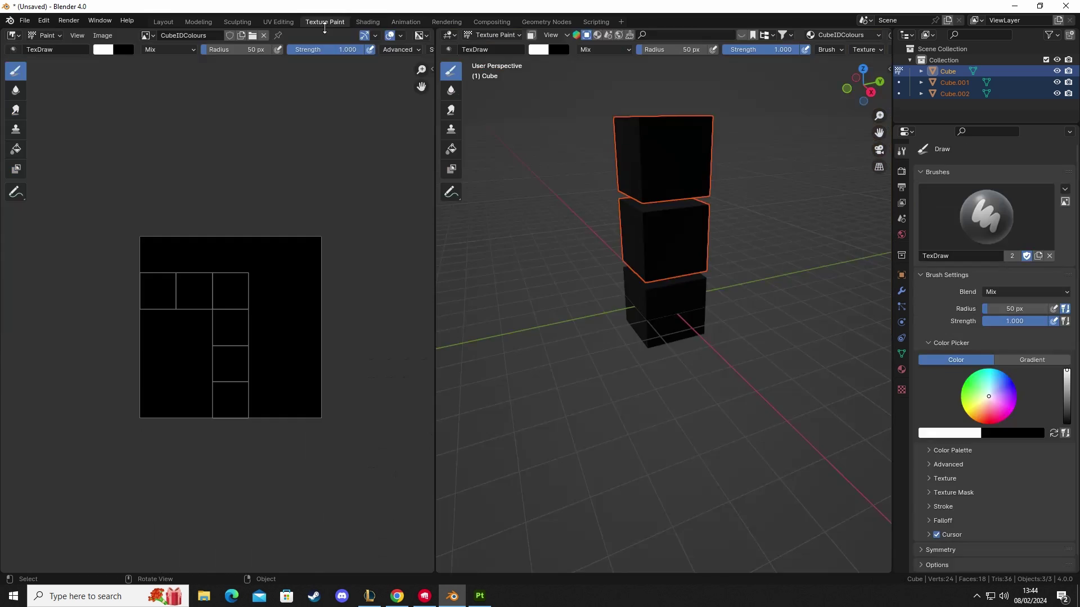
{"action": "left_click", "coordinate": [653, 242]}
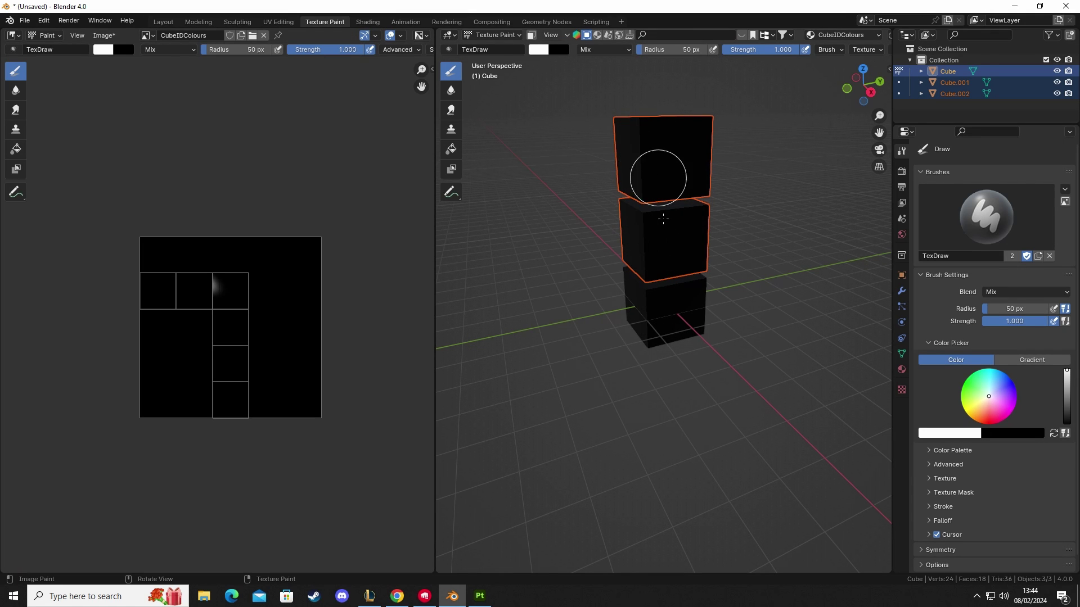
{"action": "mouse_move", "coordinate": [656, 242]}
{"action": "left_mouse_down"}
{"action": "mouse_move", "coordinate": [639, 200]}
{"action": "mouse_move", "coordinate": [698, 263]}
{"action": "mouse_move", "coordinate": [645, 332]}
{"action": "mouse_move", "coordinate": [747, 376]}
{"action": "mouse_move", "coordinate": [585, 304]}
{"action": "left_mouse_up"}
{"action": "key", "text": "ctrl+z"}
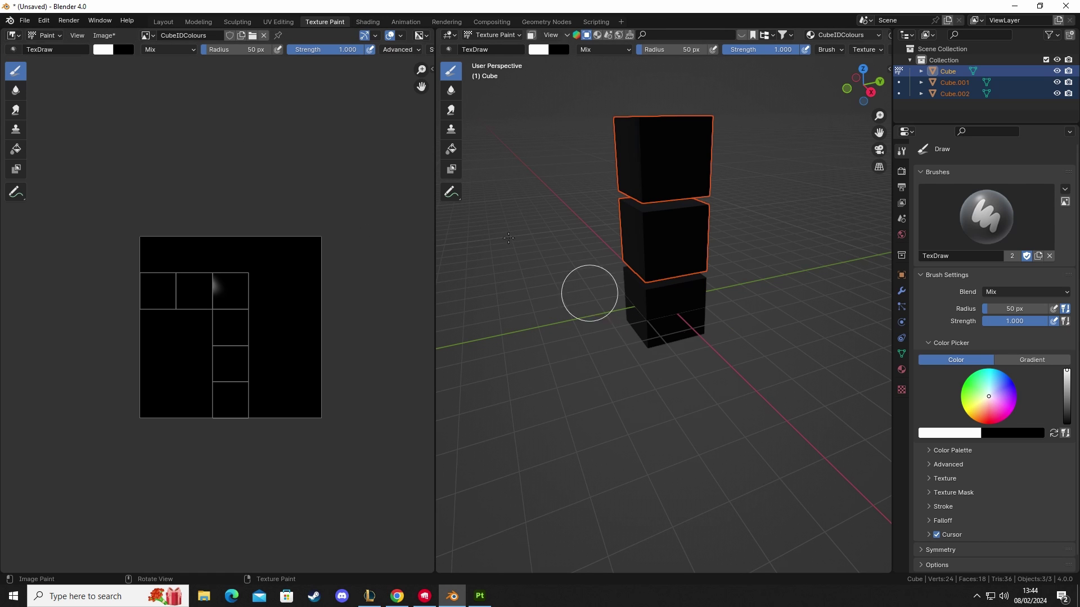
{"action": "mouse_move", "coordinate": [216, 289]}
{"action": "left_mouse_down"}
{"action": "mouse_move", "coordinate": [226, 373]}
{"action": "mouse_move", "coordinate": [228, 318]}
{"action": "mouse_move", "coordinate": [208, 284]}
{"action": "mouse_move", "coordinate": [155, 286]}
{"action": "mouse_move", "coordinate": [173, 301]}
{"action": "mouse_move", "coordinate": [178, 290]}
{"action": "mouse_move", "coordinate": [239, 280]}
{"action": "mouse_move", "coordinate": [232, 375]}
{"action": "left_mouse_up"}
{"action": "key", "text": "ctrl+z"}
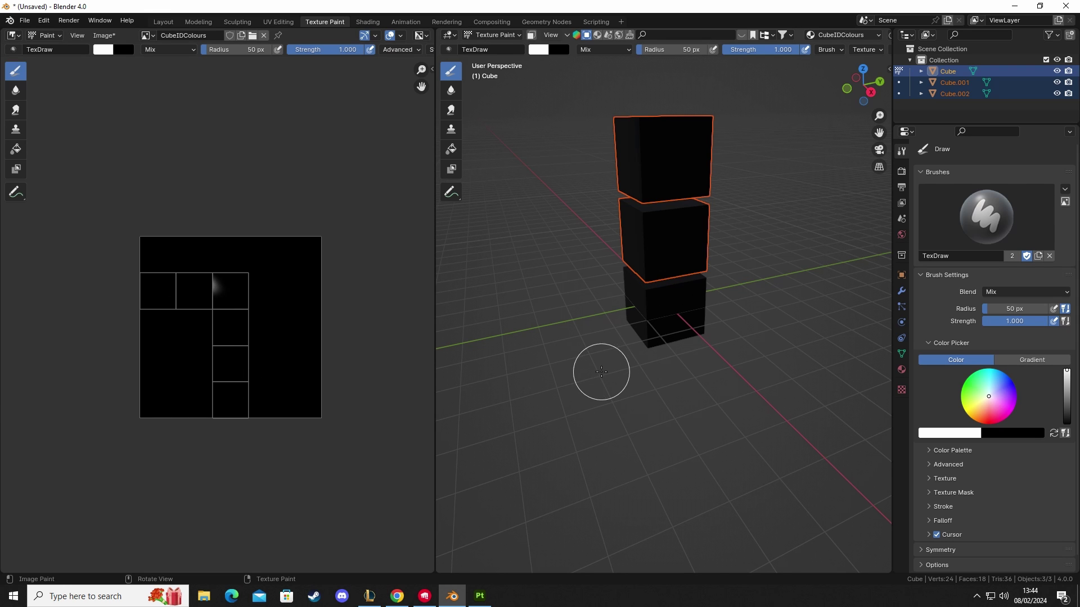
In Object Mode, select all three cubes with the bottom one active and join them with Ctrl+J.
{"action": "middle_click_drag", "start_coordinate": [608, 359], "coordinate": [630, 332]}
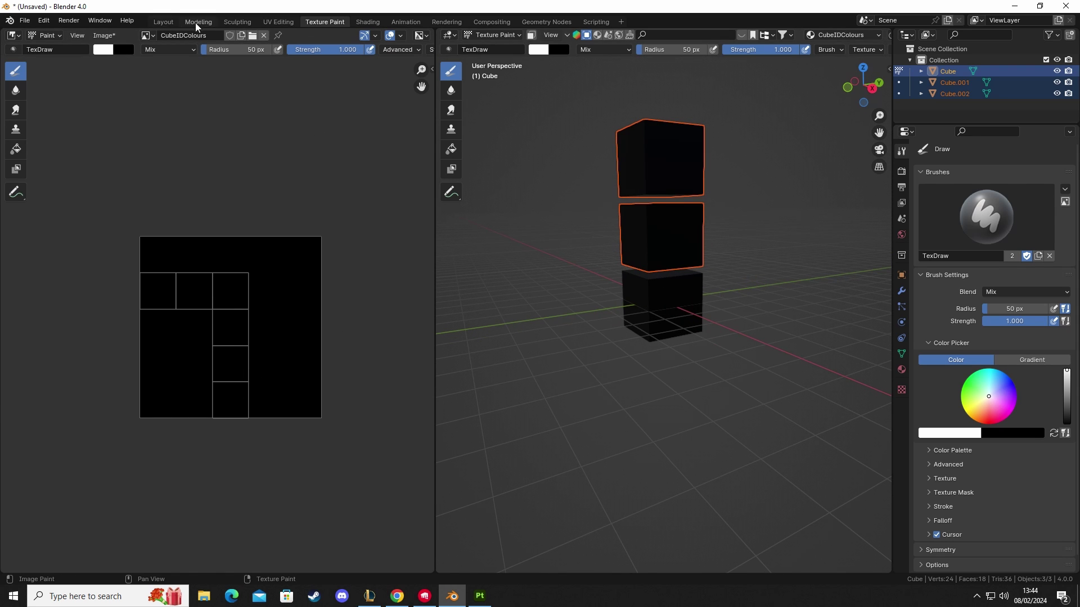
{"action": "left_click", "coordinate": [487, 35]}
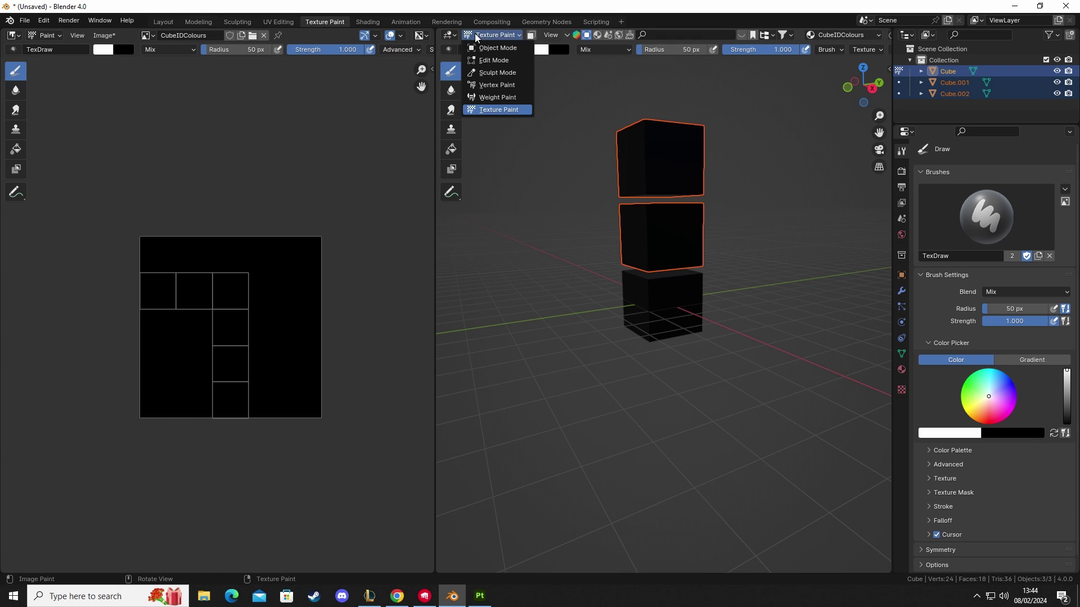
{"action": "left_click", "coordinate": [496, 54]}
{"action": "left_click", "coordinate": [666, 179]}
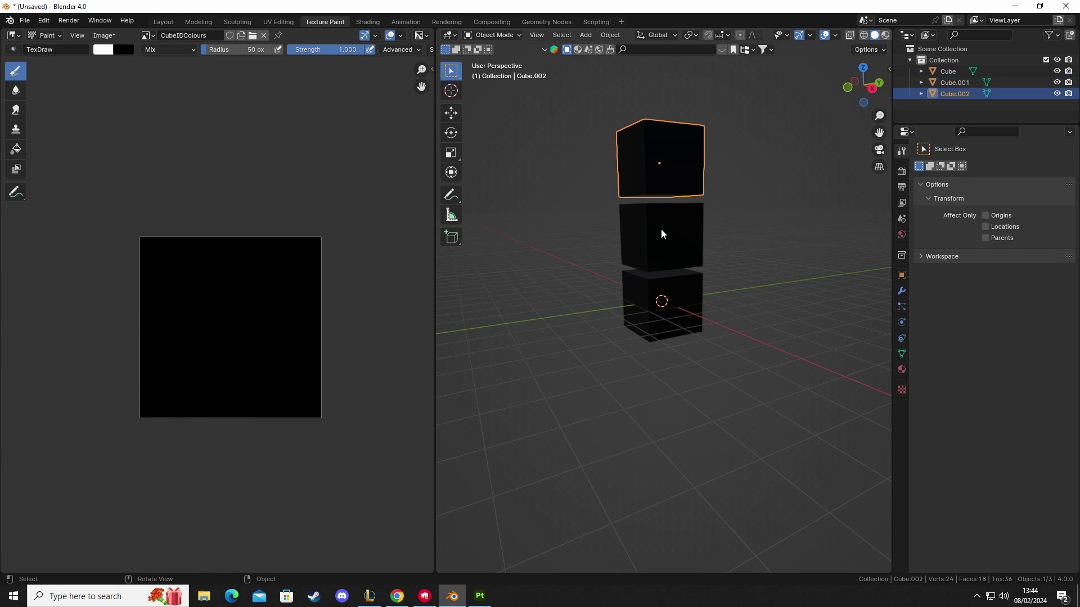
{"action": "left_click", "coordinate": [663, 236], "text": "shift"}
{"action": "left_click", "coordinate": [662, 306], "text": "shift"}
{"action": "key", "text": "ctrl+j"}
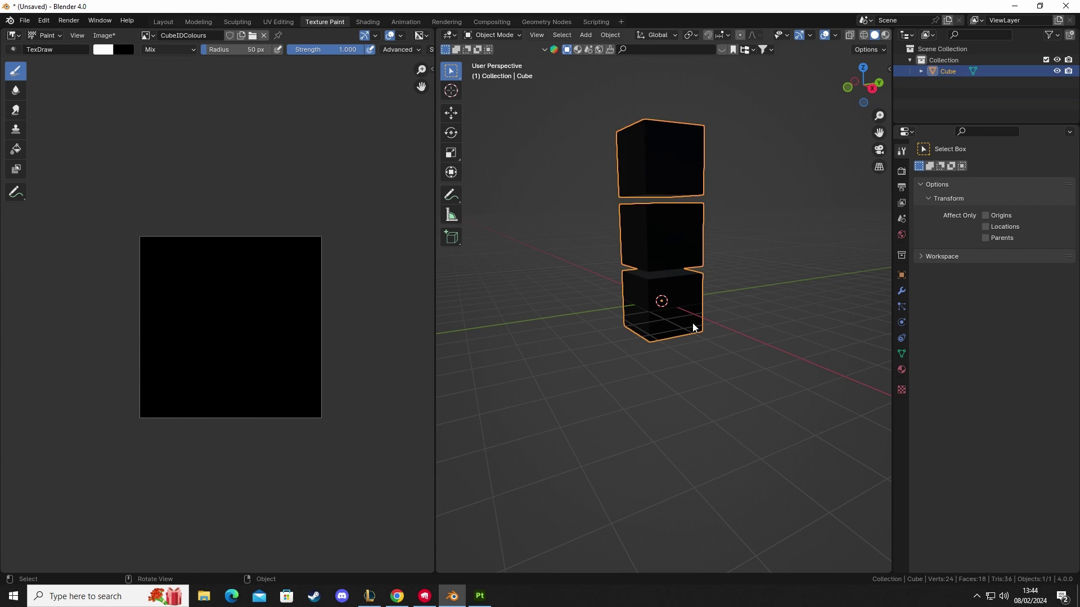
In Edit Mode face select, select all faces of the bottom cube.
{"action": "key", "text": "Tab"}
{"action": "left_click", "coordinate": [721, 327]}
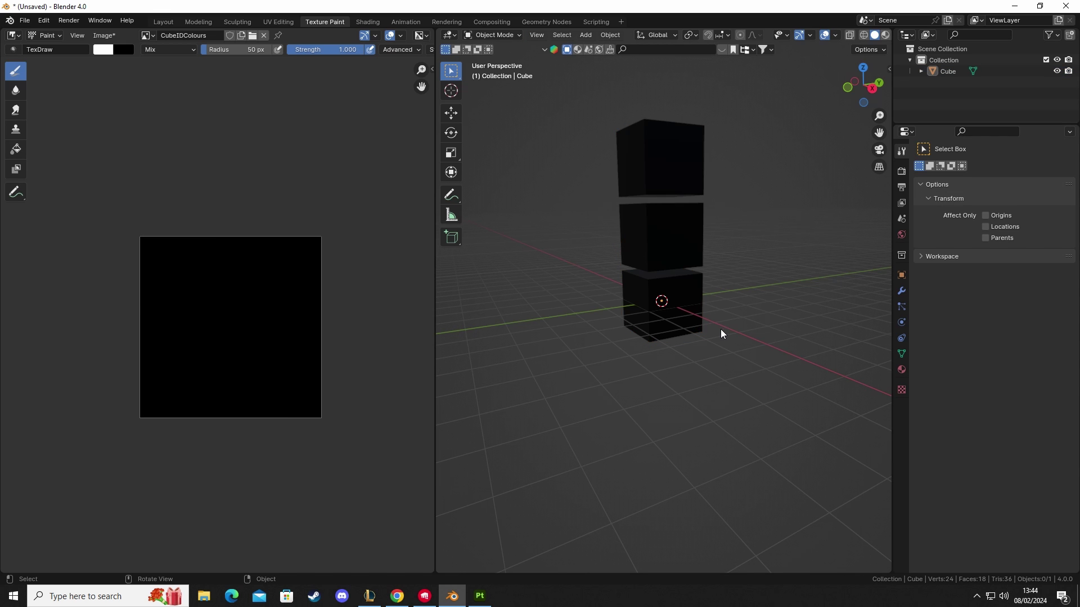
{"action": "key", "text": "a"}
{"action": "key", "text": "alt+a"}
{"action": "key", "text": "3"}
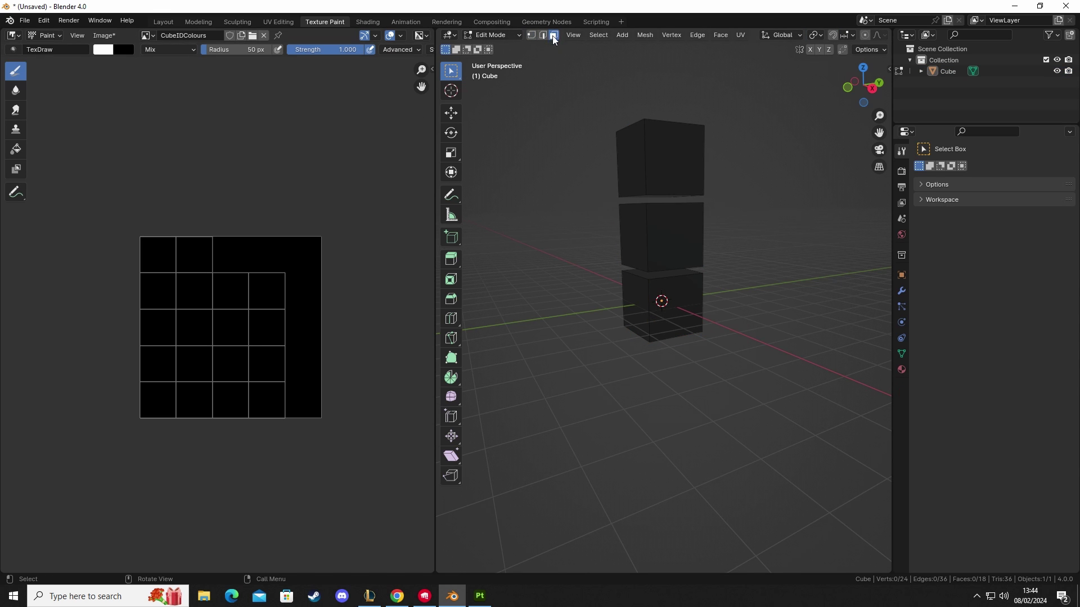
{"action": "key", "text": "l"}
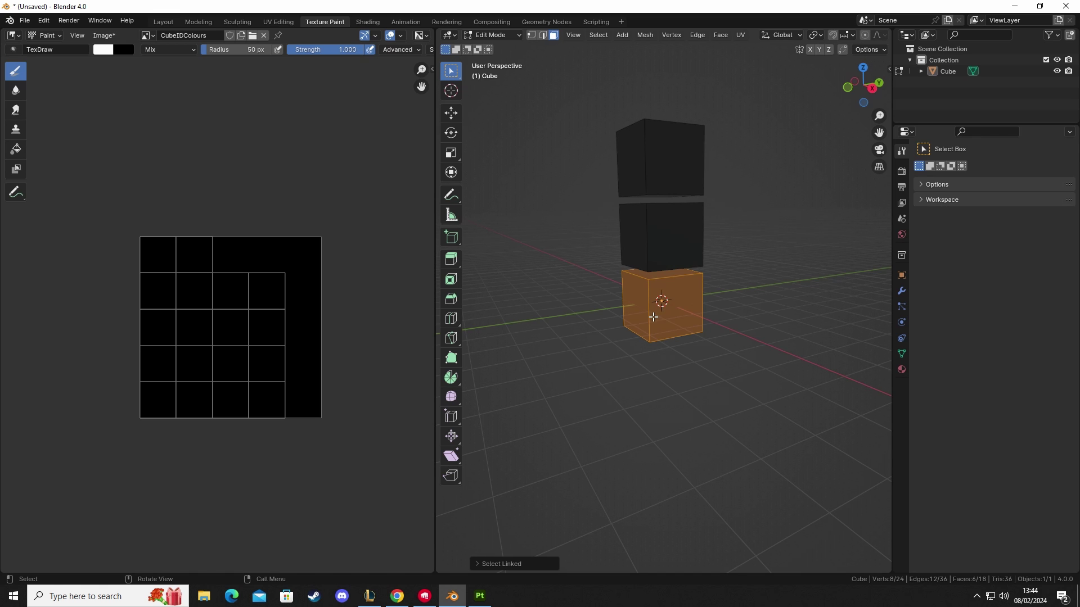
In Texture Paint, use the Fill brush with face masking to fill the bottom cube.
{"action": "left_click", "coordinate": [479, 37]}
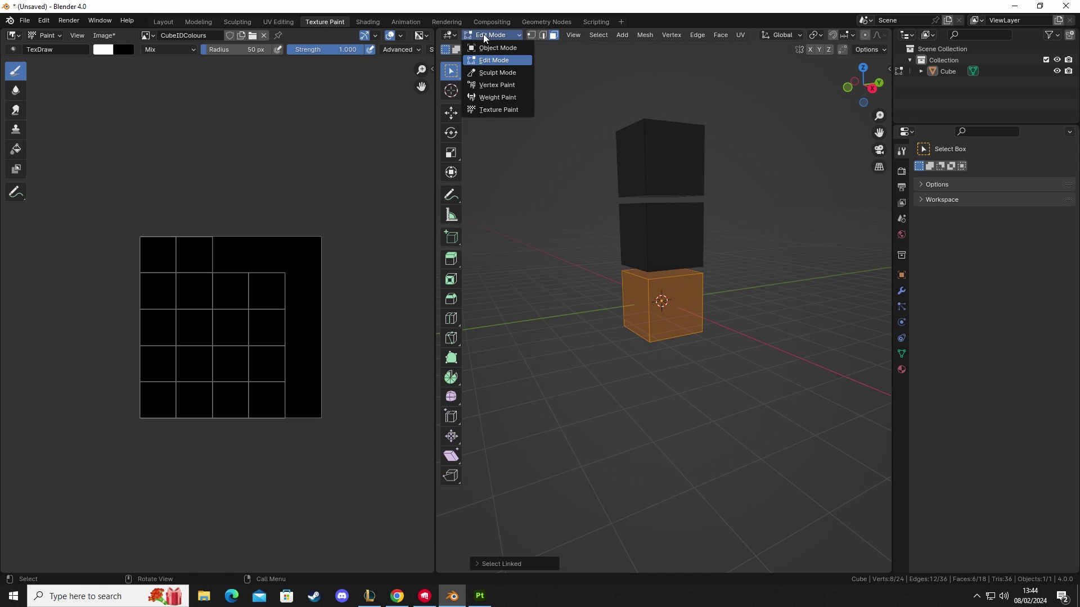
{"action": "left_click", "coordinate": [491, 110]}
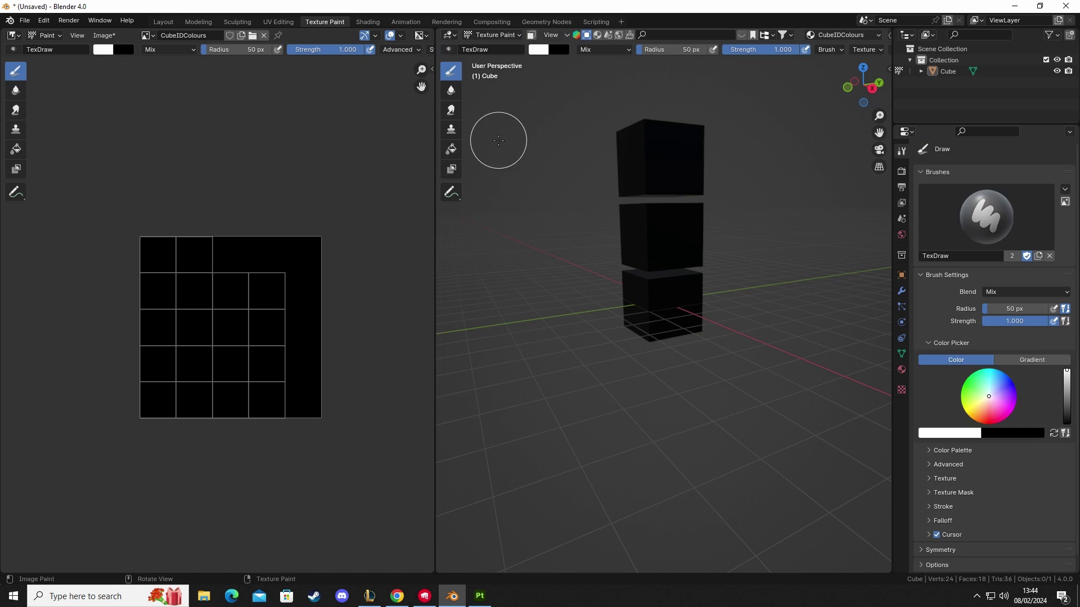
{"action": "right_click", "coordinate": [654, 314]}
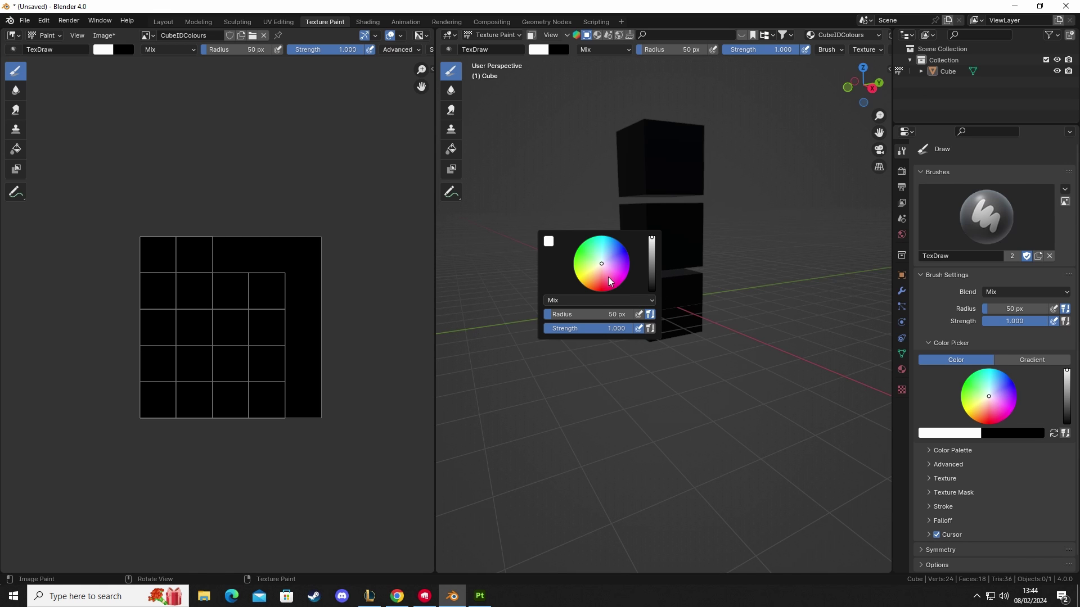
{"action": "left_click", "coordinate": [601, 291]}
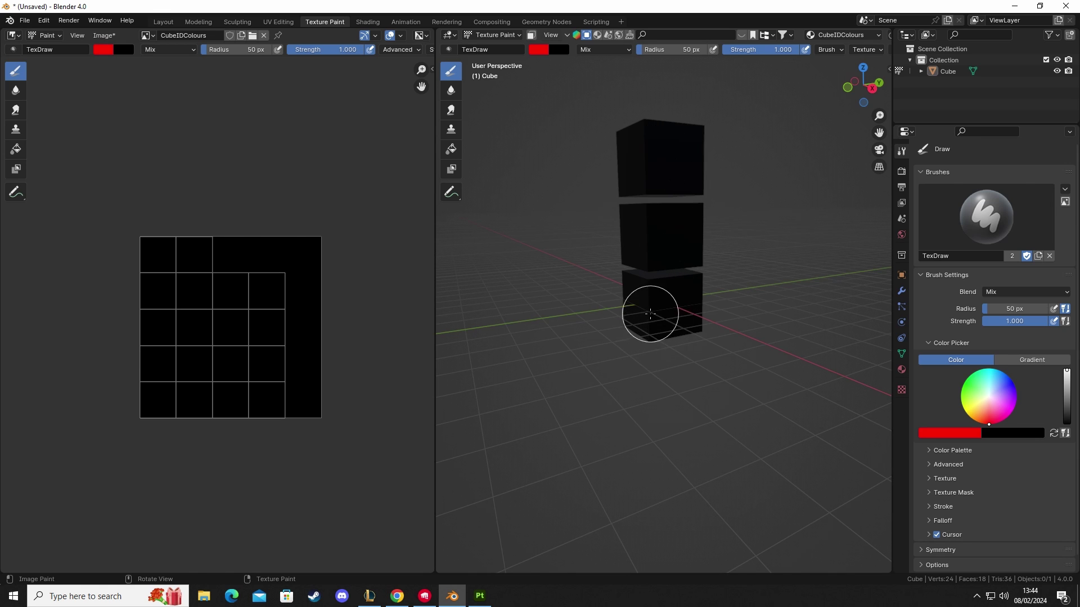
{"action": "left_click", "coordinate": [450, 149]}
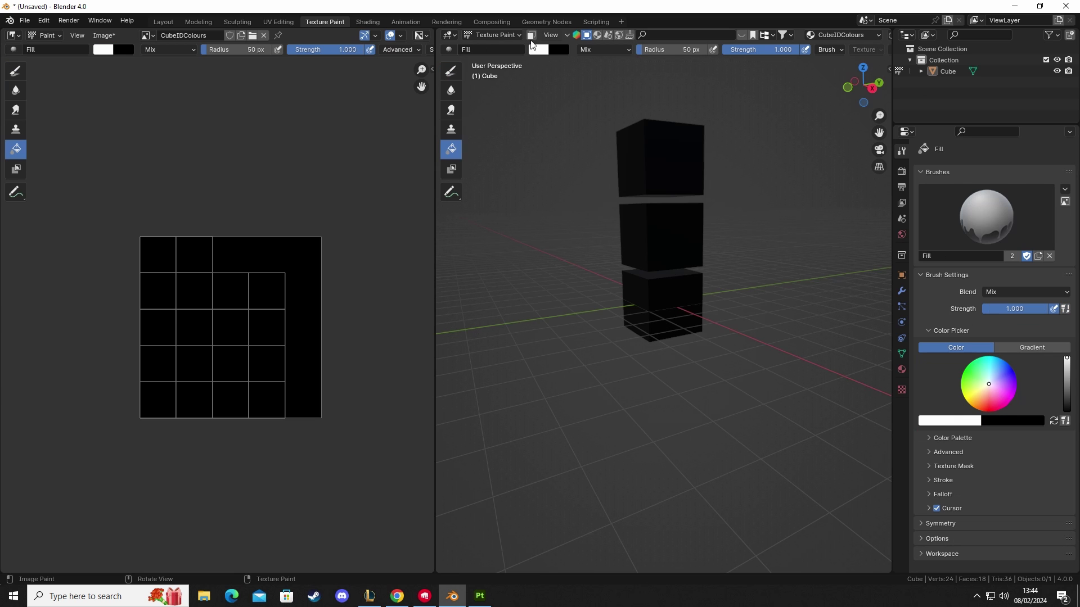
{"action": "left_click", "coordinate": [531, 36]}
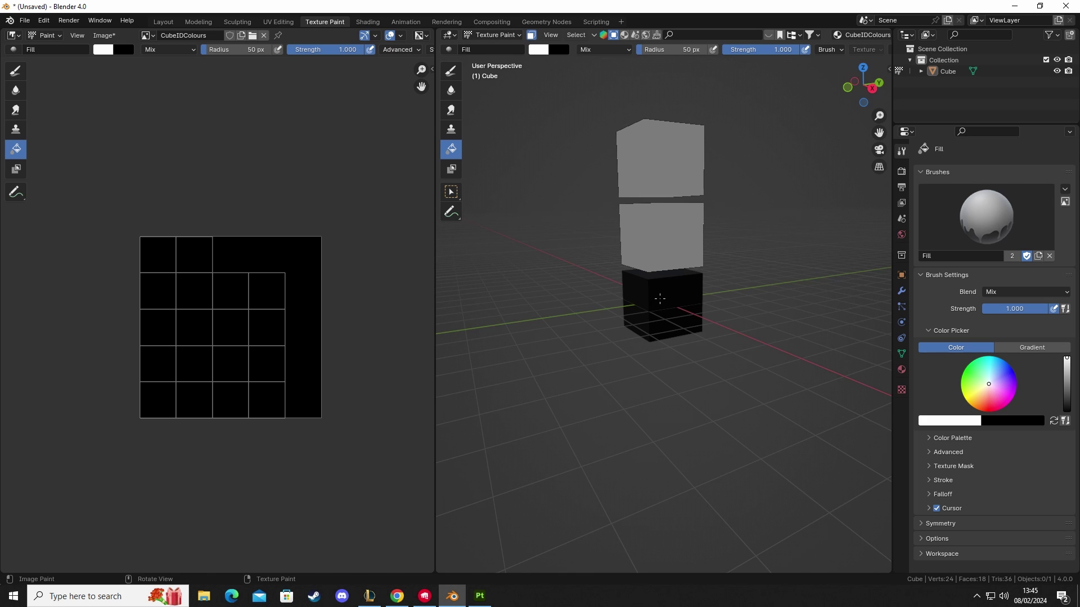
{"action": "left_click", "coordinate": [660, 298]}
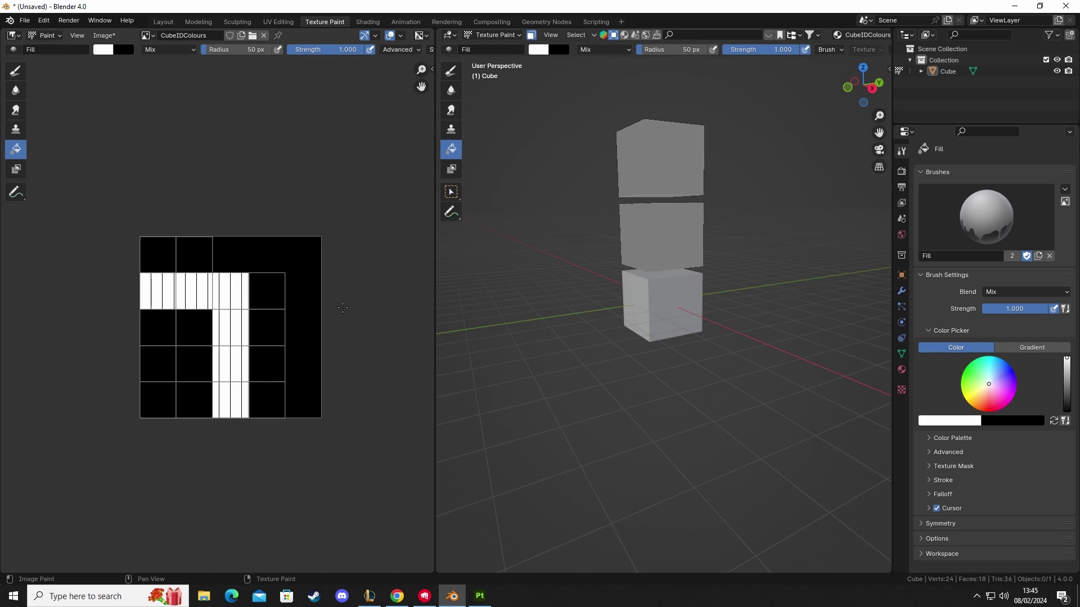
Change the brush colour to red and fill the bottom cube solid red.
{"action": "right_click", "coordinate": [646, 314]}
{"action": "left_click", "coordinate": [675, 319]}
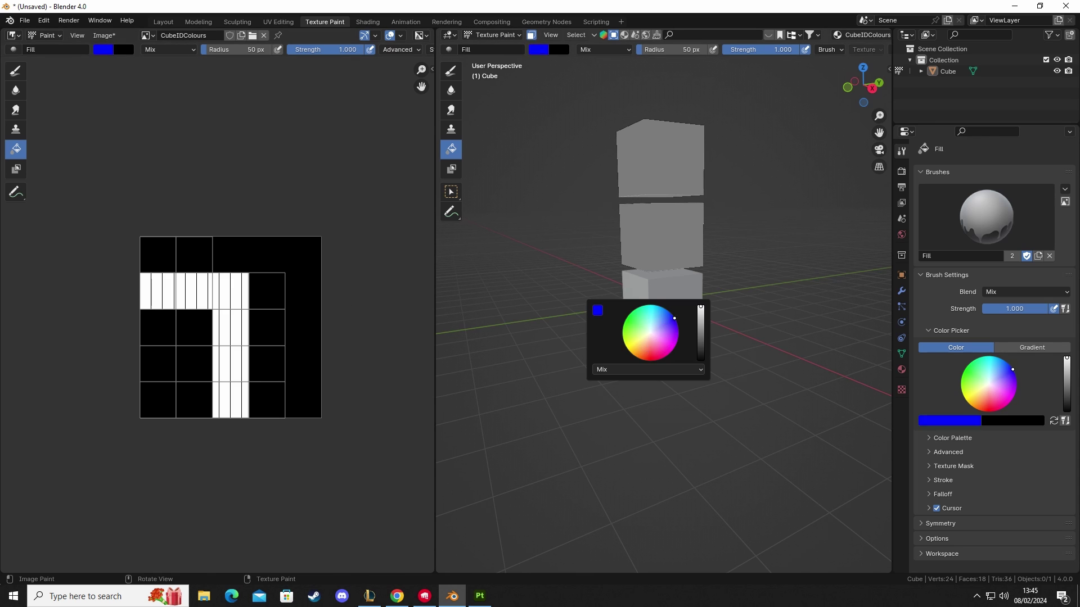
{"action": "left_click_drag", "start_coordinate": [673, 317], "coordinate": [656, 359]}
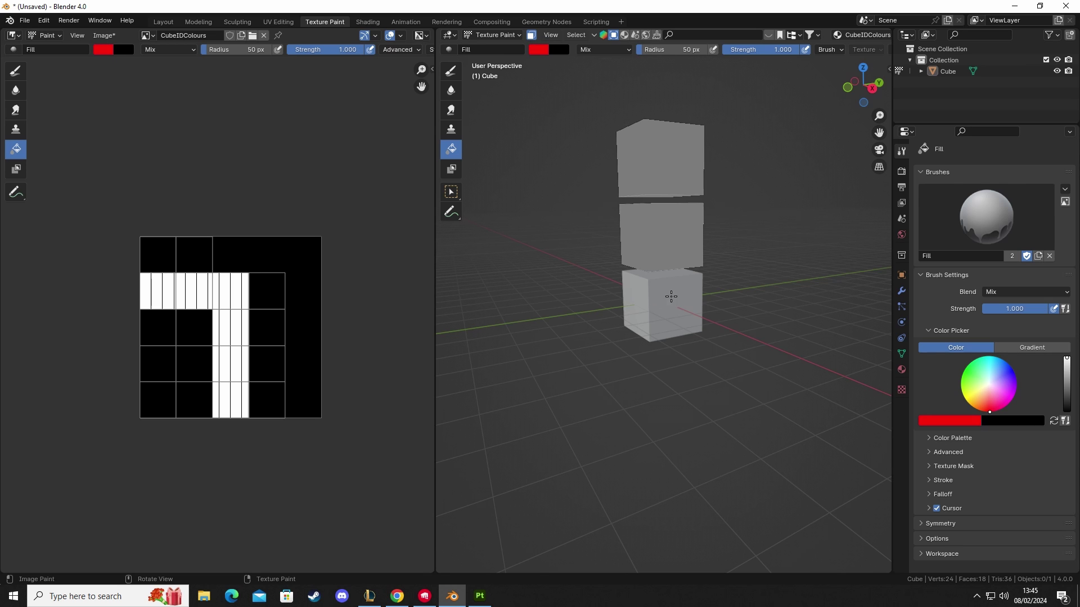
{"action": "left_click", "coordinate": [671, 297]}
Select the middle cube's faces in Edit Mode and fill them green in Texture Paint.
{"action": "left_click", "coordinate": [494, 35]}
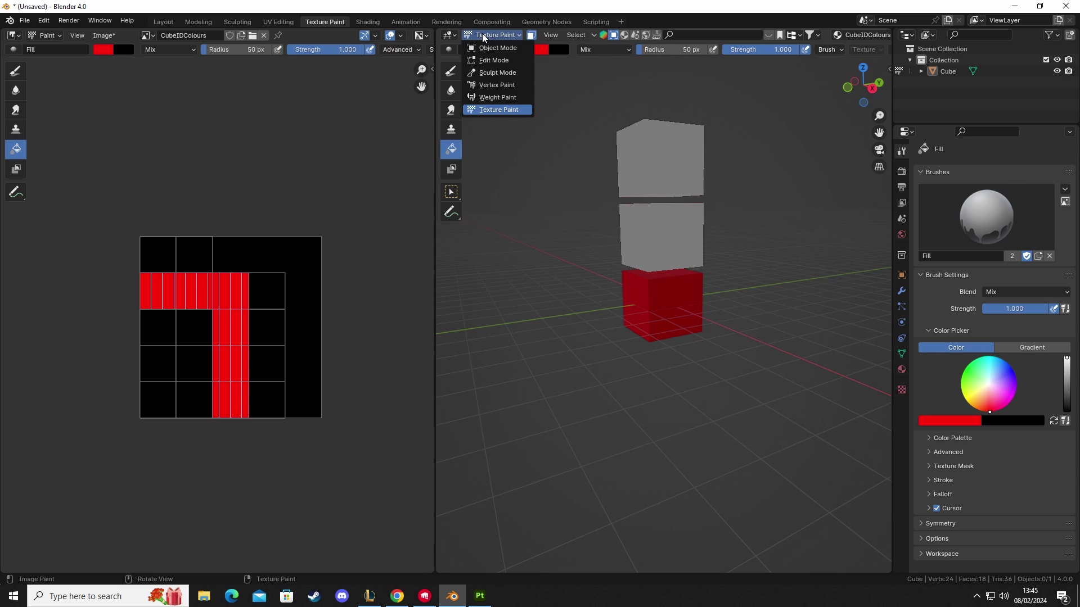
{"action": "left_click", "coordinate": [496, 59]}
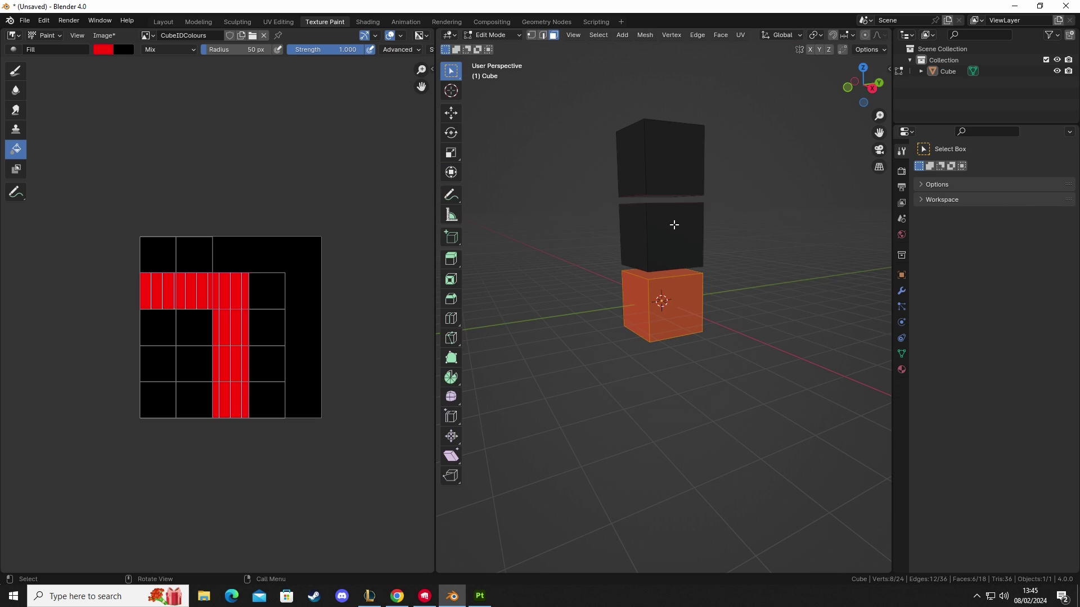
{"action": "left_click", "coordinate": [667, 231]}
{"action": "key", "text": "ctrl+l"}
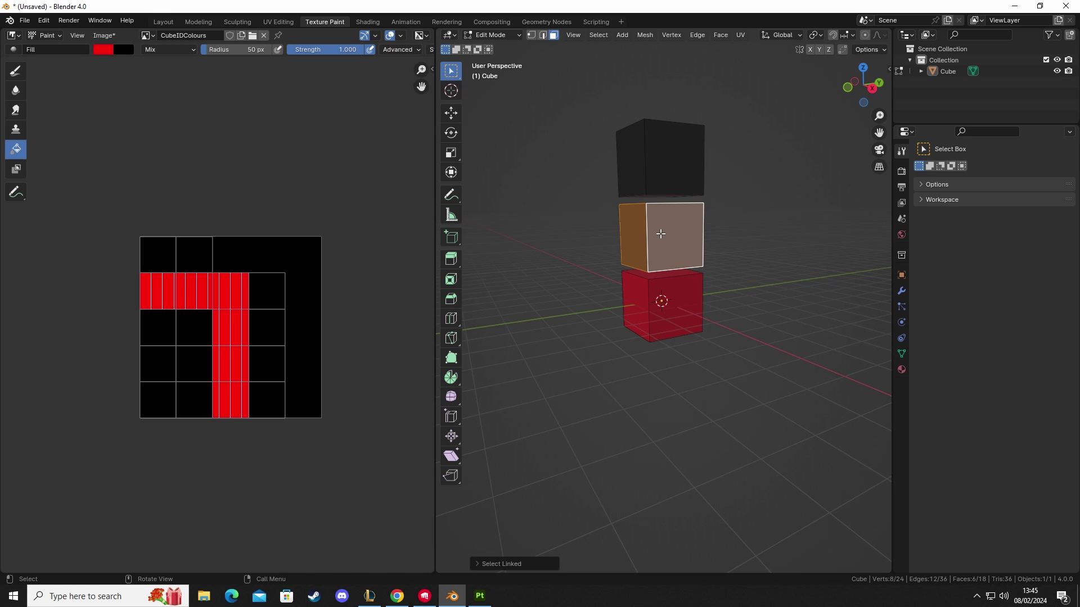
{"action": "left_click", "coordinate": [488, 35]}
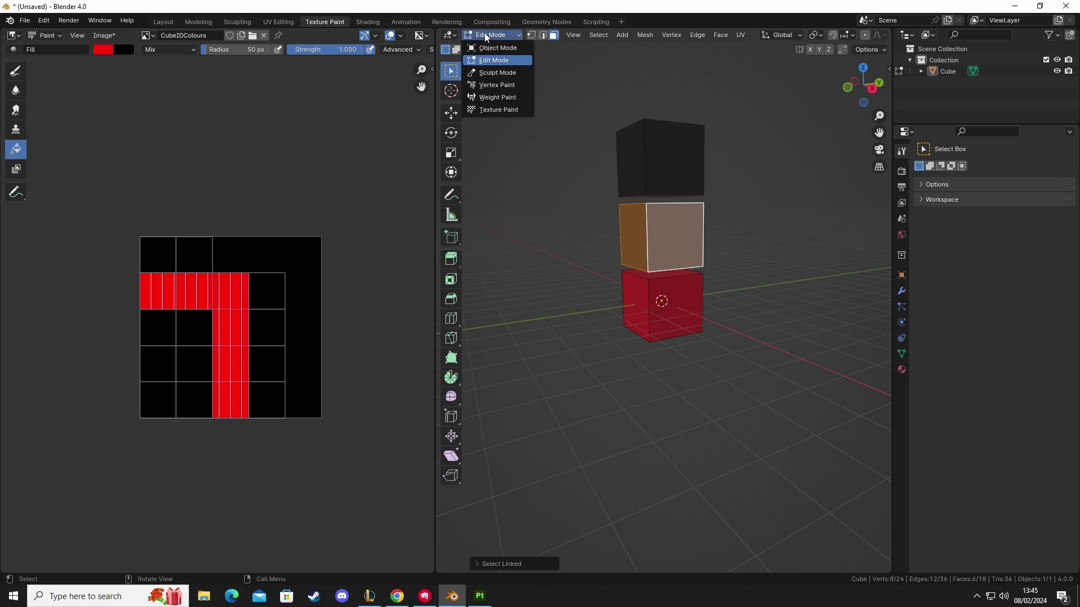
{"action": "left_click", "coordinate": [490, 113]}
{"action": "right_click", "coordinate": [626, 242]}
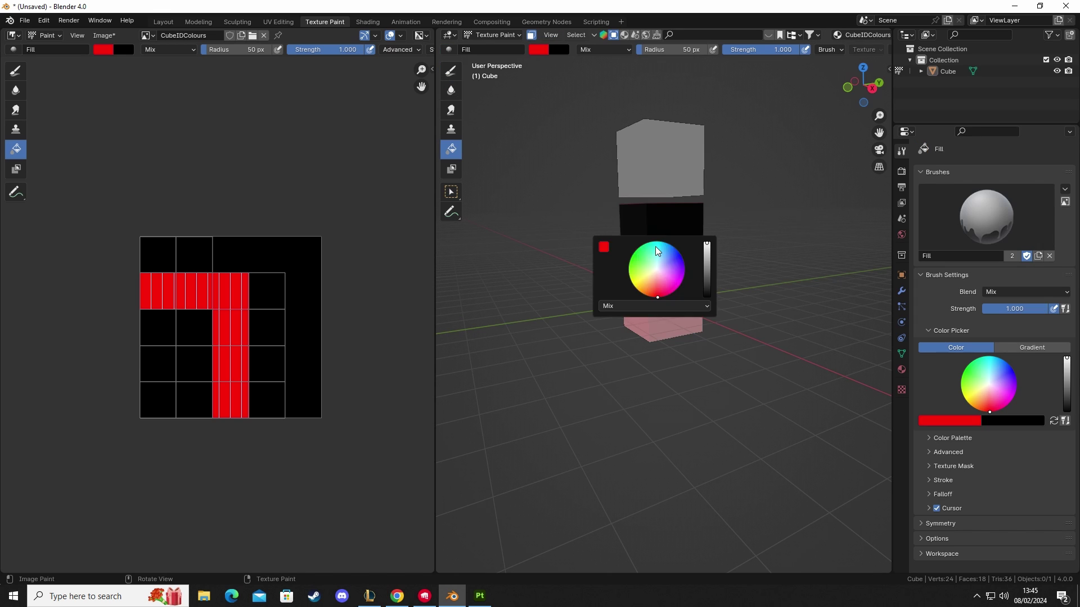
{"action": "left_click_drag", "start_coordinate": [660, 273], "coordinate": [630, 260]}
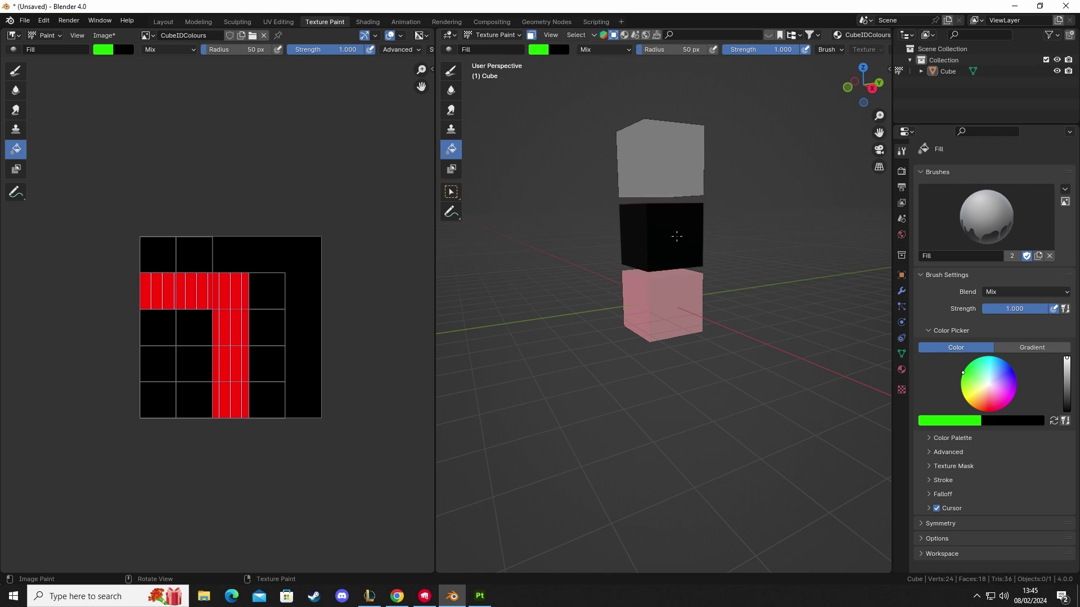
{"action": "left_click", "coordinate": [660, 240]}
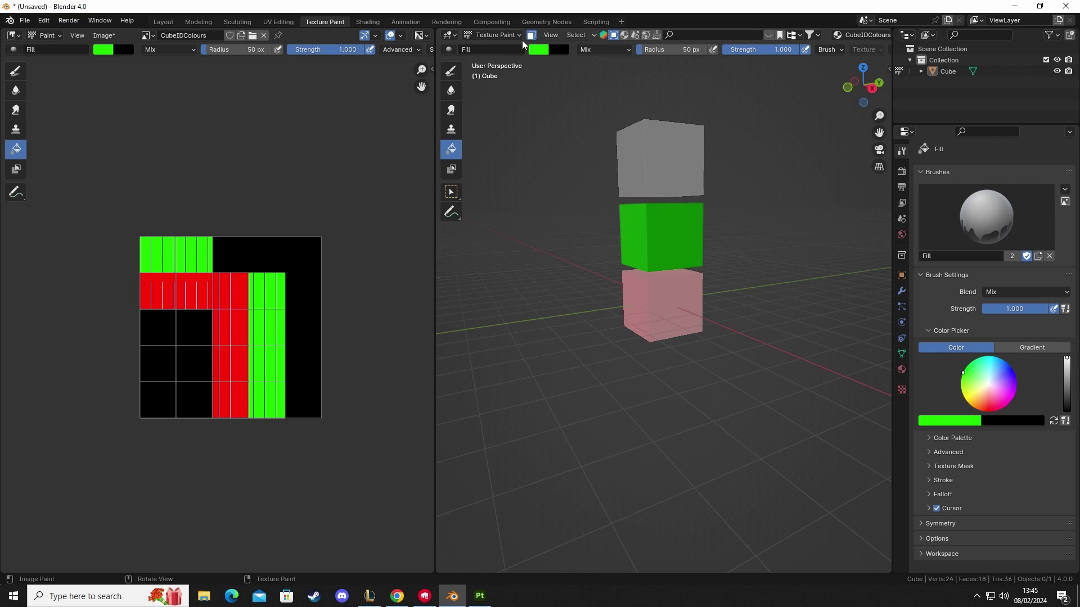
Select the top cube's faces in Edit Mode and fill them blue in Texture Paint.
{"action": "left_click", "coordinate": [492, 33]}
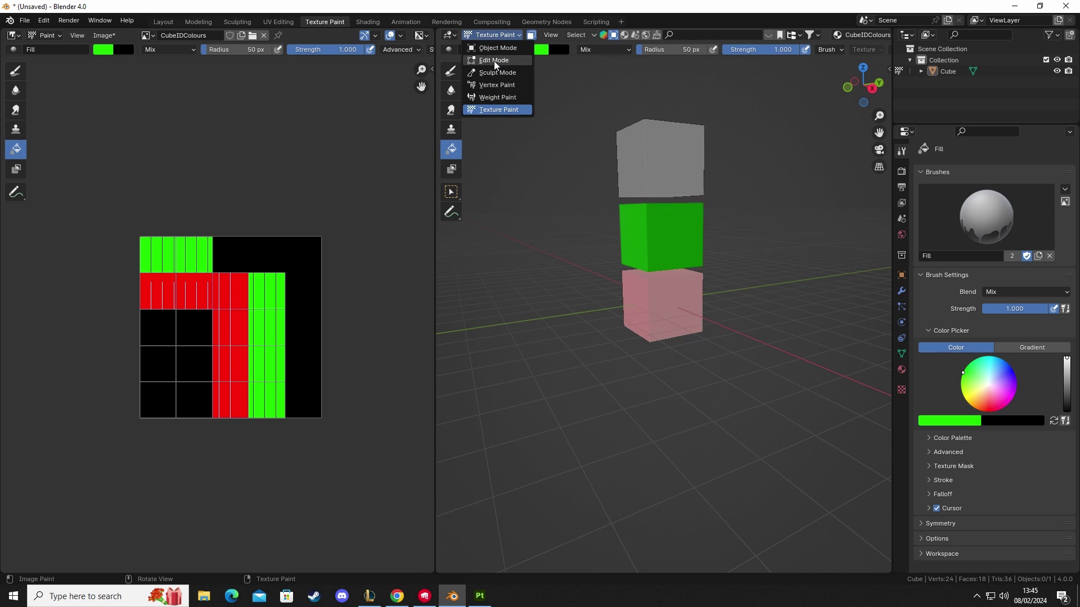
{"action": "left_click", "coordinate": [486, 60]}
{"action": "left_click", "coordinate": [668, 155]}
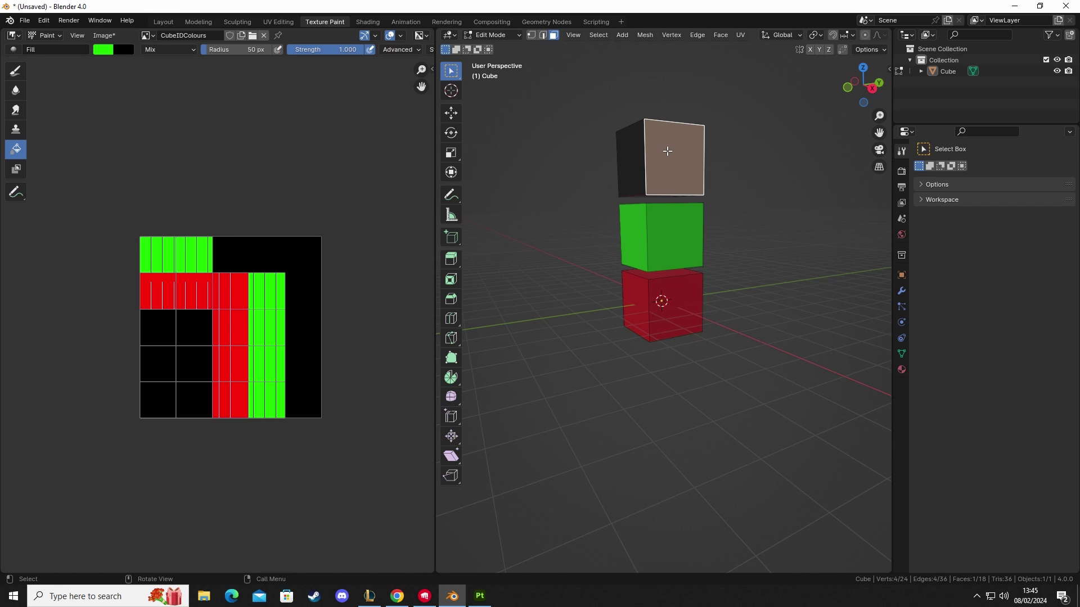
{"action": "key", "text": "l"}
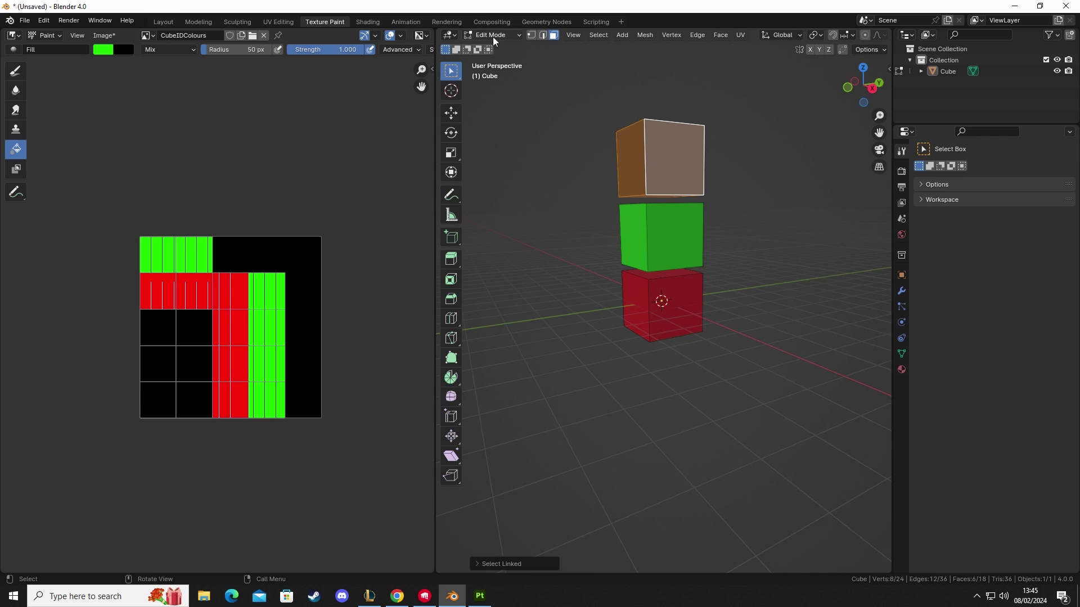
{"action": "left_click", "coordinate": [491, 36]}
{"action": "left_click", "coordinate": [492, 109]}
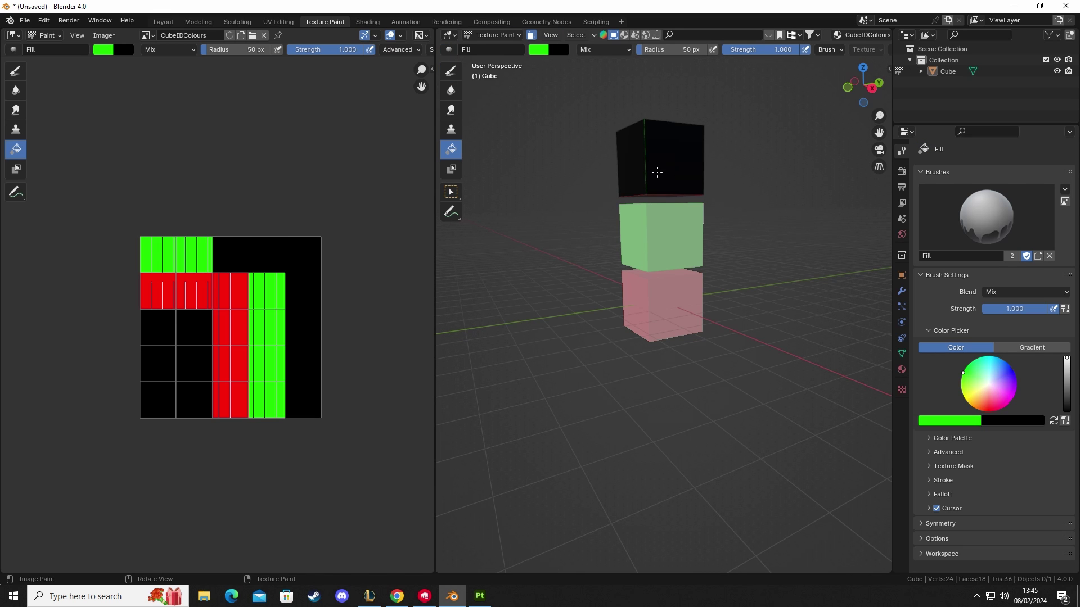
{"action": "right_click", "coordinate": [657, 172]}
{"action": "left_click_drag", "start_coordinate": [676, 181], "coordinate": [680, 174]}
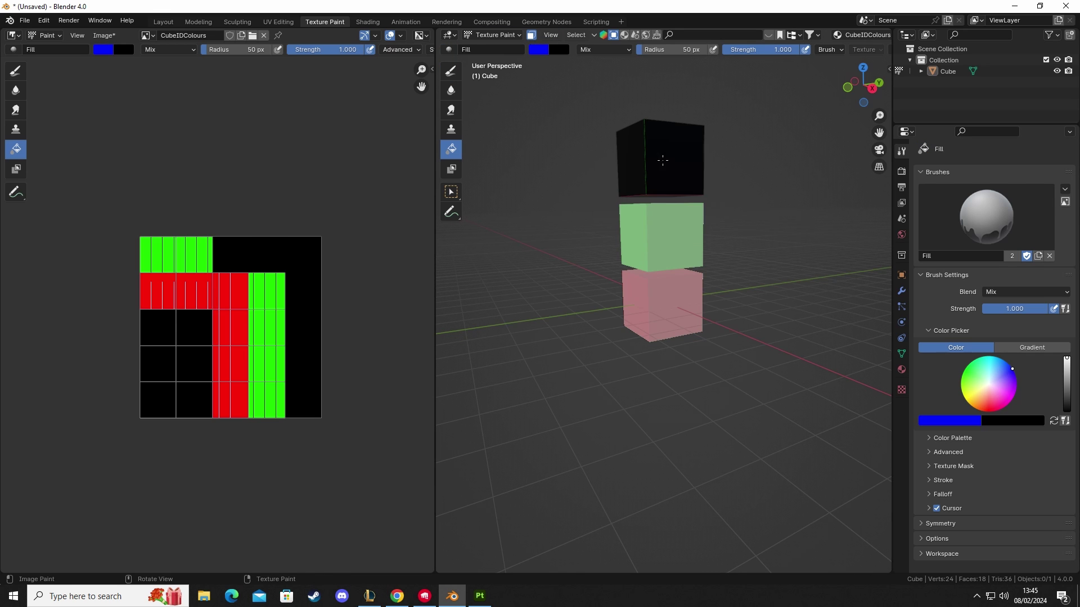
{"action": "left_click", "coordinate": [664, 161]}
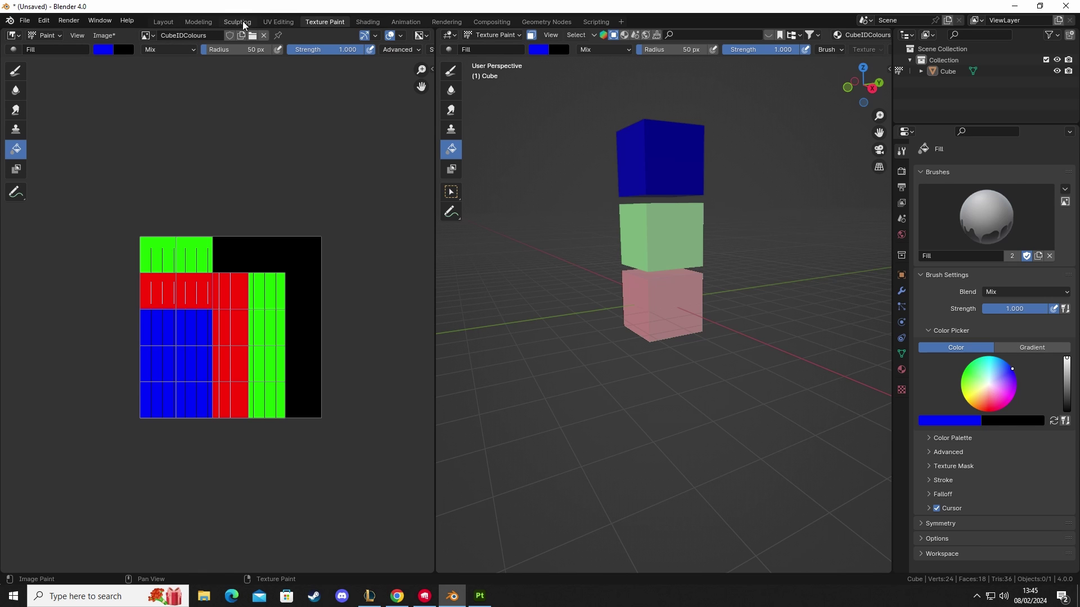
Show the cube stack in Material Preview in the Modeling workspace and select it in Object Mode.
{"action": "left_click", "coordinate": [198, 22]}
{"action": "left_click", "coordinate": [585, 335]}
{"action": "key", "text": "z"}
{"action": "left_click", "coordinate": [590, 403]}
{"action": "mouse_move", "coordinate": [533, 390]}
{"action": "middle_mouse_down"}
{"action": "mouse_move", "coordinate": [545, 354]}
{"action": "mouse_move", "coordinate": [454, 354]}
{"action": "mouse_move", "coordinate": [513, 345]}
{"action": "mouse_move", "coordinate": [549, 374]}
{"action": "mouse_move", "coordinate": [529, 329]}
{"action": "mouse_move", "coordinate": [516, 367]}
{"action": "middle_mouse_up"}
{"action": "key", "text": "Tab"}
{"action": "left_click", "coordinate": [470, 308]}
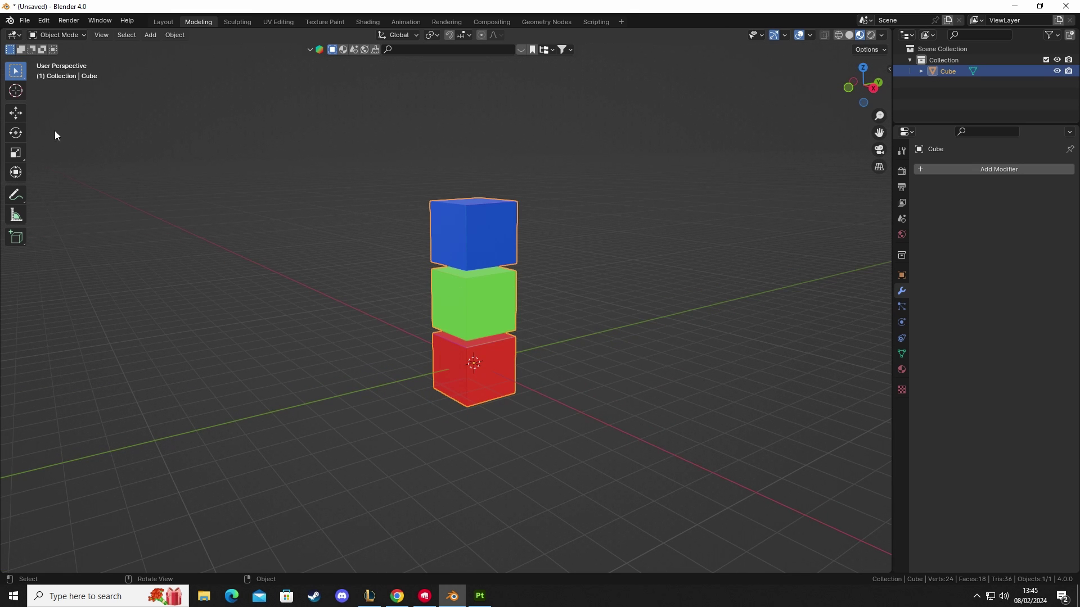
Export the selected cube stack to Documents as RGBcubes.fbx, then deselect it.
{"action": "left_click", "coordinate": [24, 22]}
{"action": "mouse_move", "coordinate": [72, 191]}
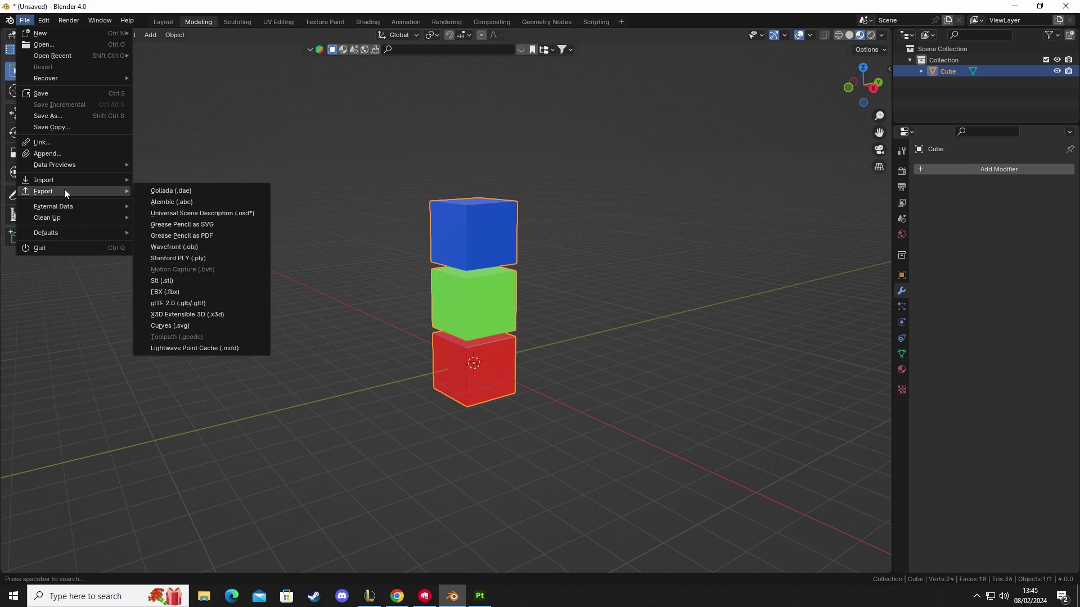
{"action": "left_click", "coordinate": [174, 292]}
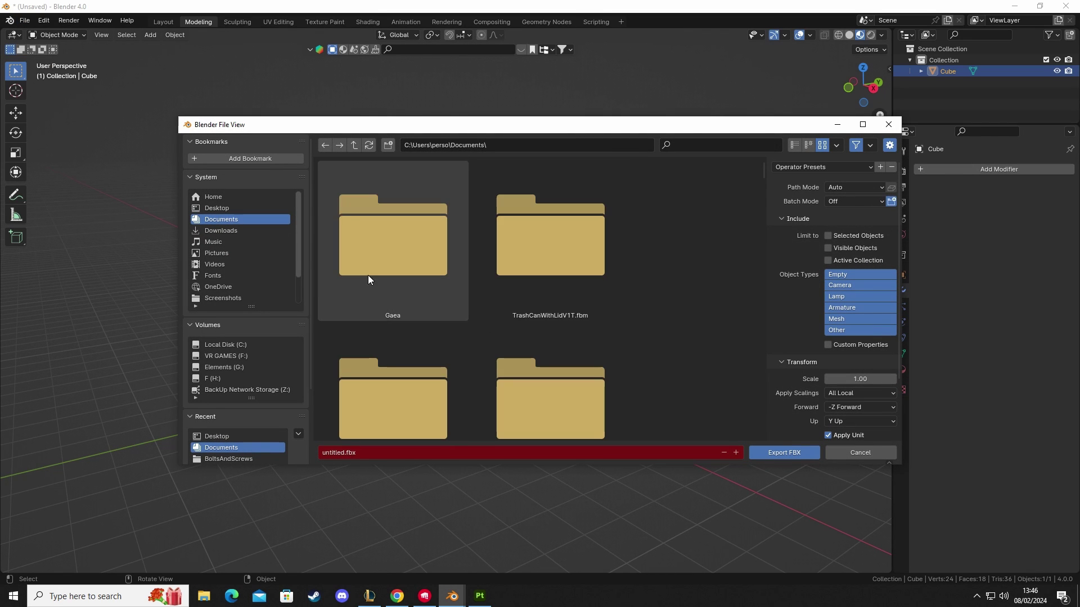
{"action": "scroll", "coordinate": [433, 306], "scroll_direction": "down", "scroll_amount": 3}
{"action": "scroll", "coordinate": [762, 173], "scroll_direction": "down", "scroll_amount": 5}
{"action": "scroll", "coordinate": [629, 334], "scroll_direction": "up", "scroll_amount": 5}
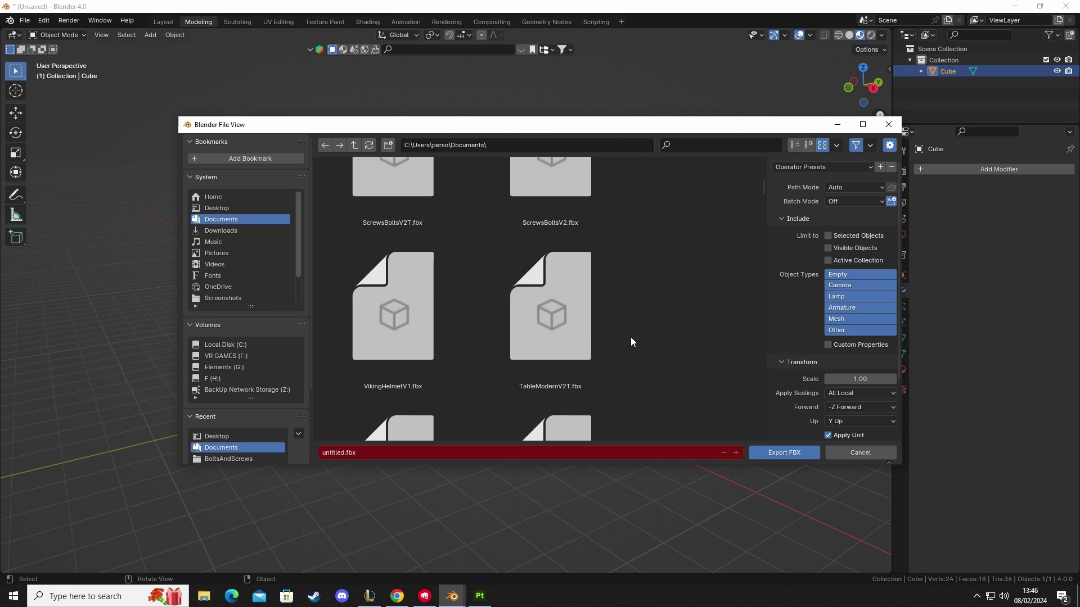
{"action": "left_click", "coordinate": [585, 340]}
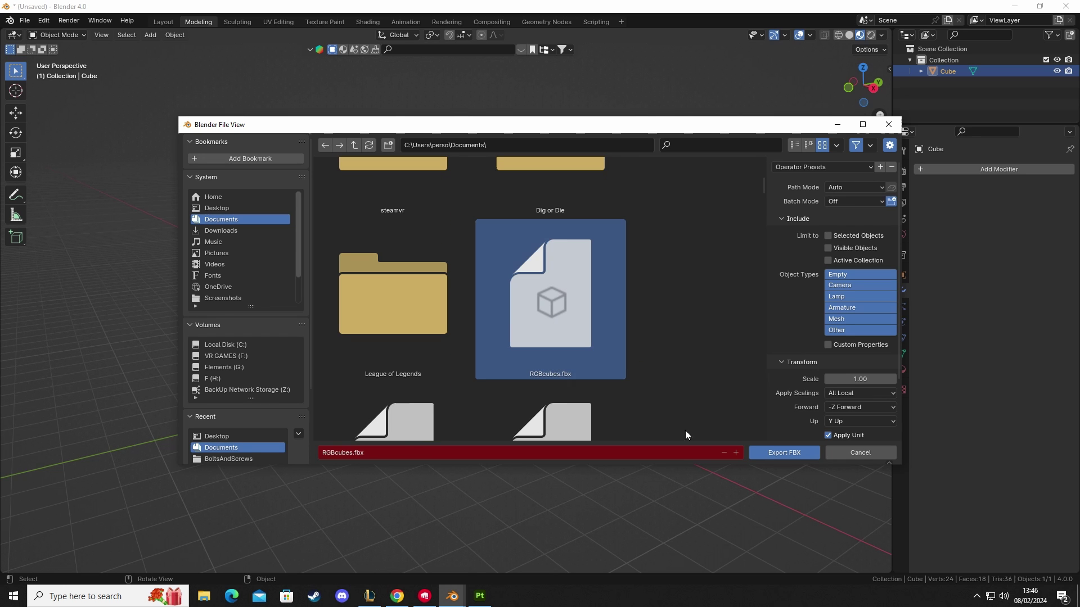
{"action": "left_click", "coordinate": [786, 452]}
{"action": "left_click", "coordinate": [630, 330]}
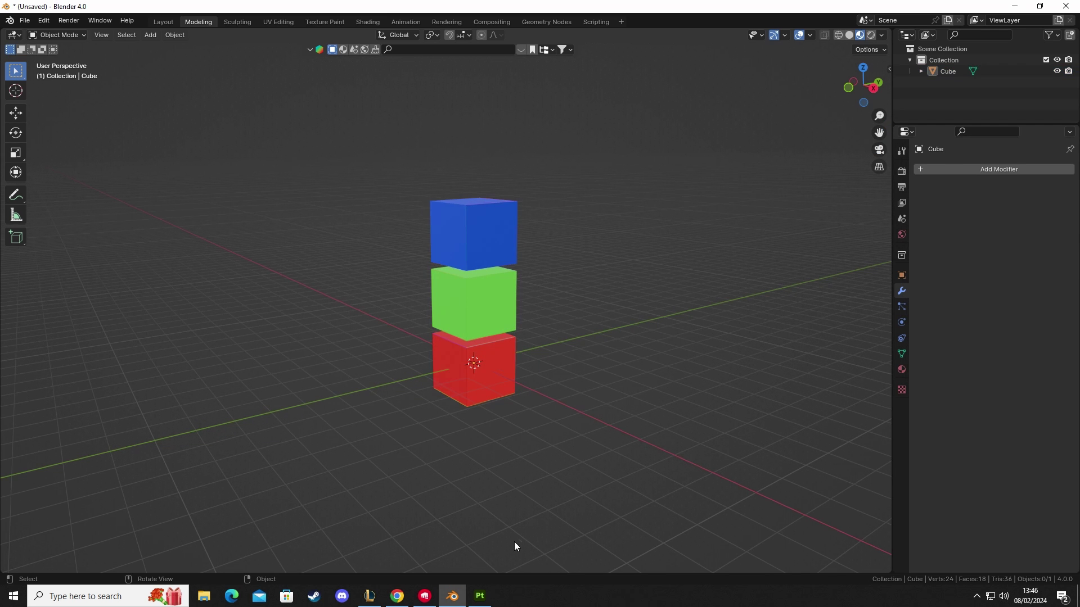
Create a new Substance Painter project with RGBcubes.fbx as its mesh and view the cubes.
{"action": "left_click", "coordinate": [483, 598]}
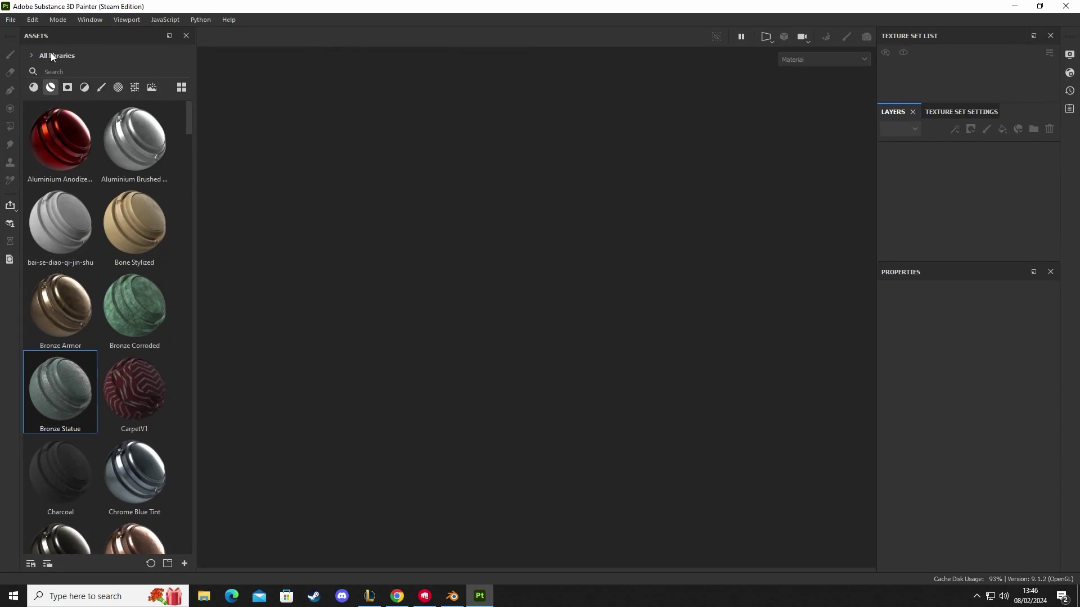
{"action": "left_click", "coordinate": [11, 21]}
{"action": "left_click", "coordinate": [19, 33]}
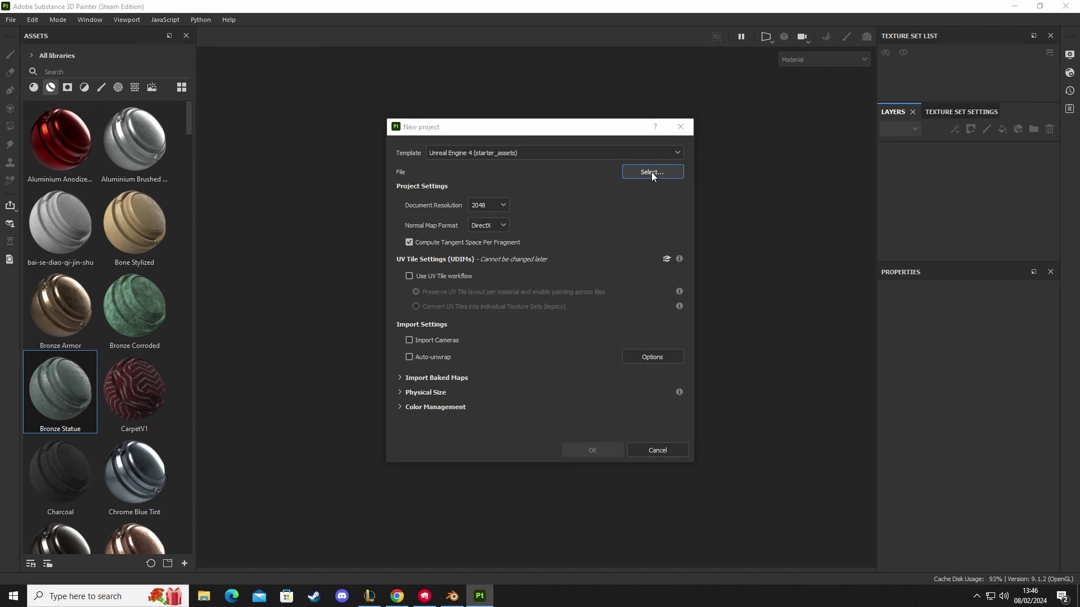
{"action": "left_click", "coordinate": [651, 172]}
{"action": "left_click", "coordinate": [318, 211]}
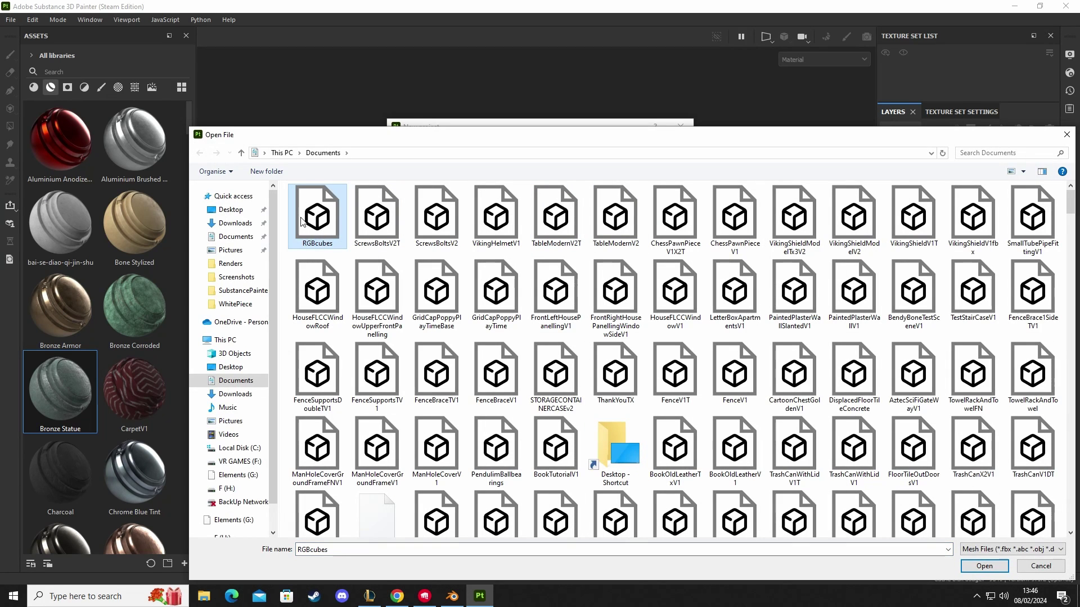
{"action": "left_click", "coordinate": [984, 566]}
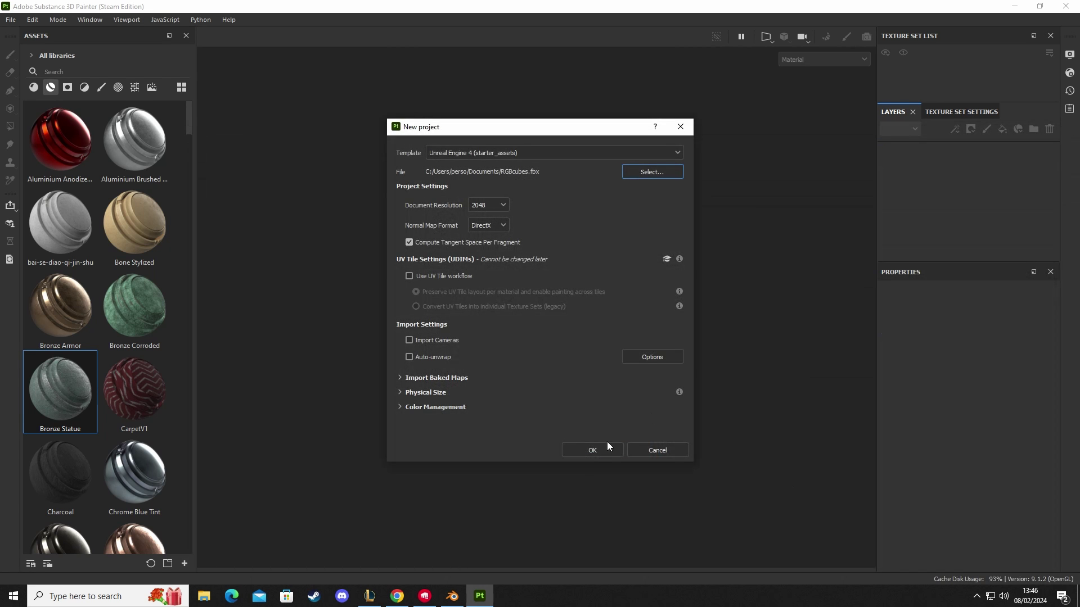
{"action": "left_click", "coordinate": [591, 450]}
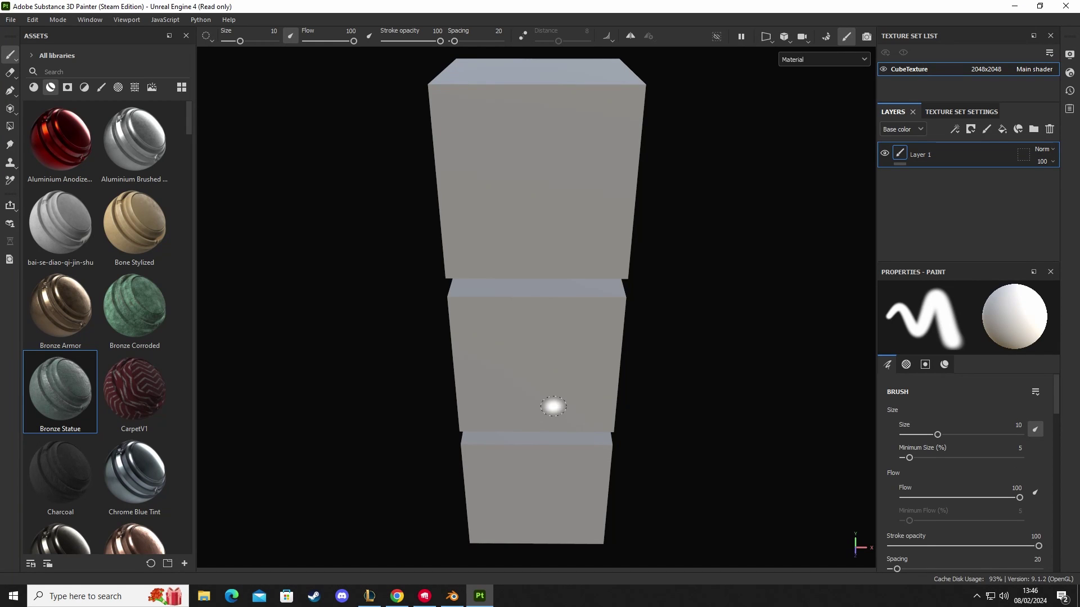
{"action": "mouse_move", "coordinate": [516, 422]}
{"action": "left_mouse_down", "text": "alt"}
{"action": "mouse_move", "coordinate": [518, 386]}
{"action": "mouse_move", "coordinate": [574, 318]}
{"action": "left_mouse_up", "text": "alt"}
{"action": "scroll", "coordinate": [574, 318], "scroll_direction": "down", "scroll_amount": 5}
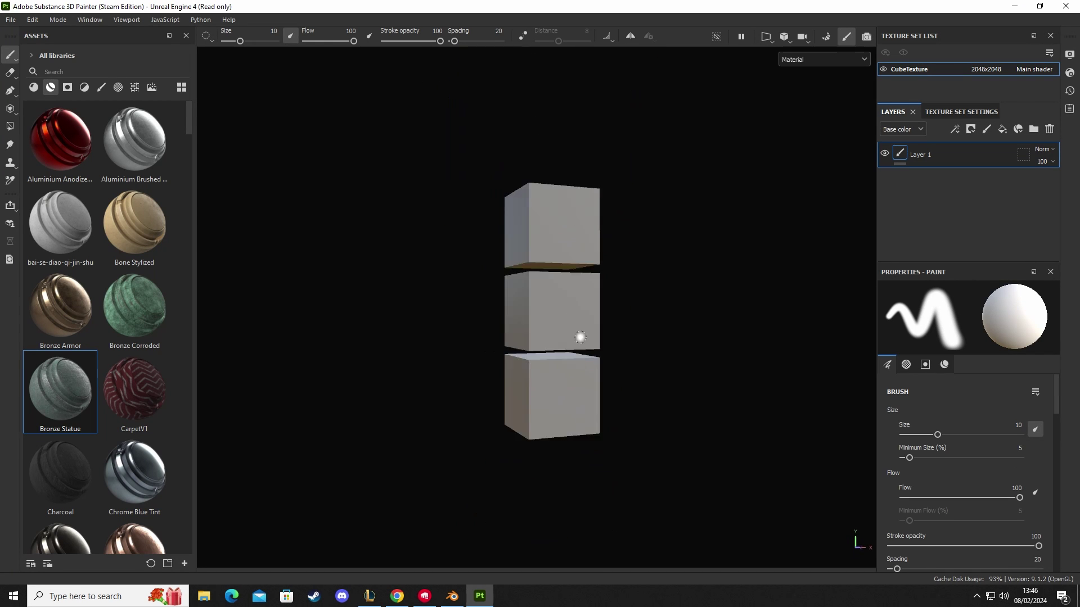
Bake CubeTexture's mesh maps with Supersampling 16x antialiasing and a dilation width of 0.
{"action": "left_click", "coordinate": [821, 38]}
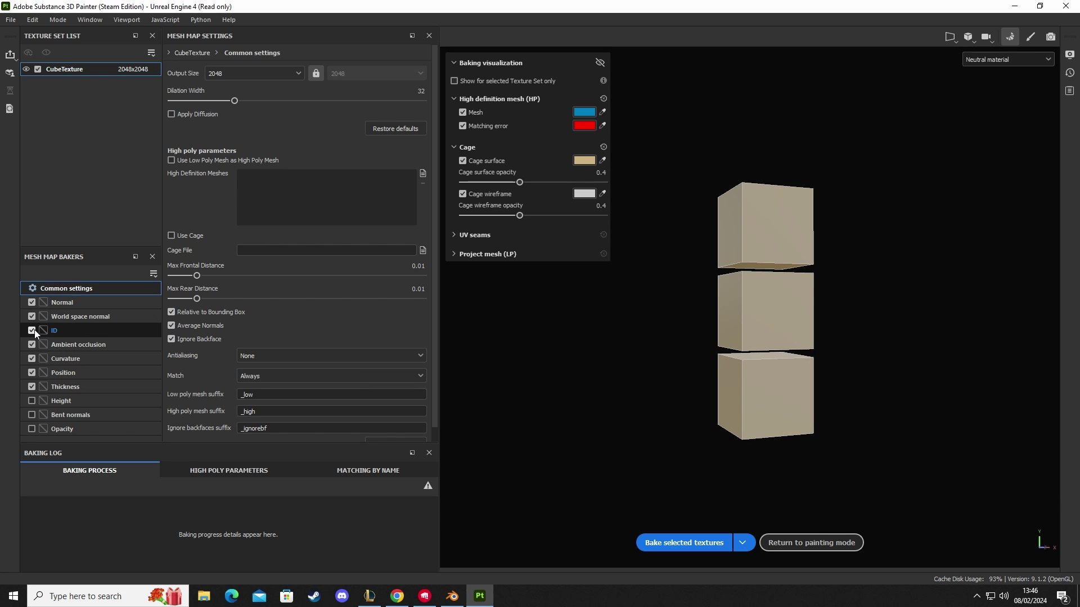
{"action": "left_click", "coordinate": [345, 357]}
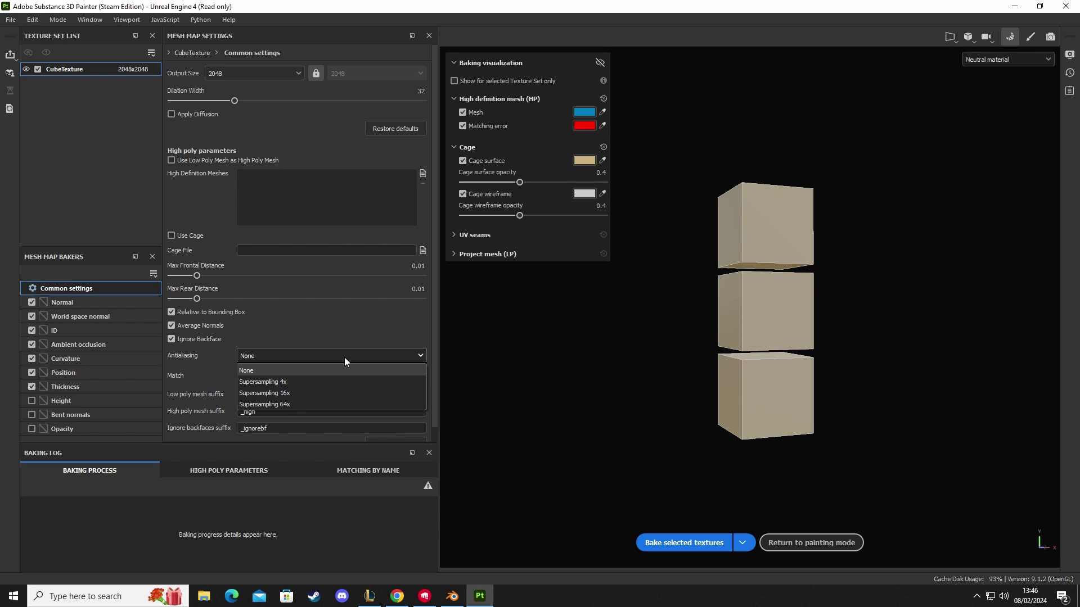
{"action": "left_click", "coordinate": [279, 392]}
{"action": "left_click_drag", "start_coordinate": [234, 101], "coordinate": [169, 101]}
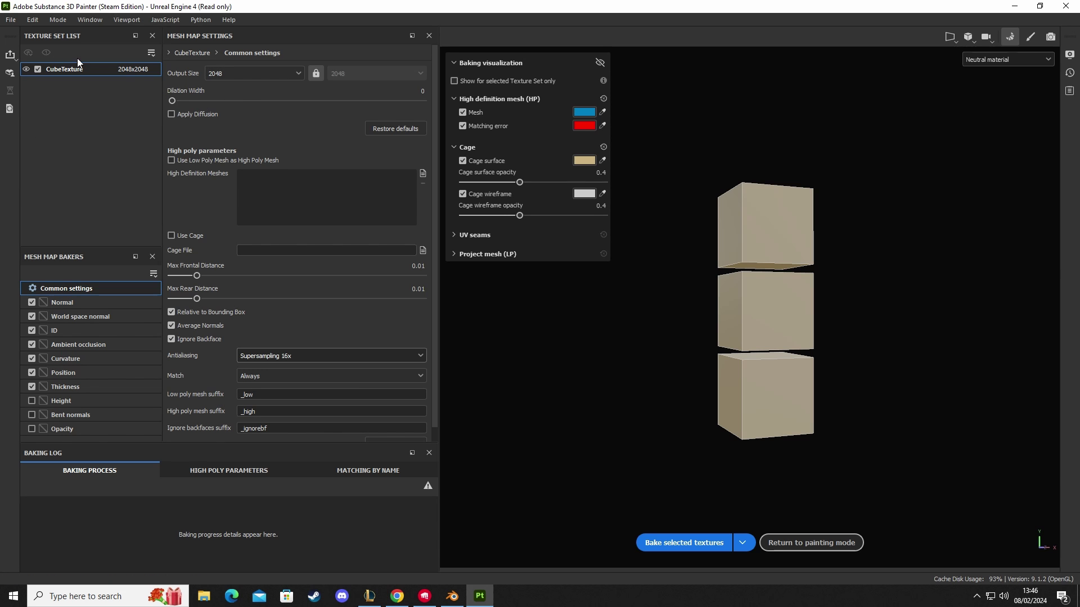
{"action": "left_click", "coordinate": [673, 541]}
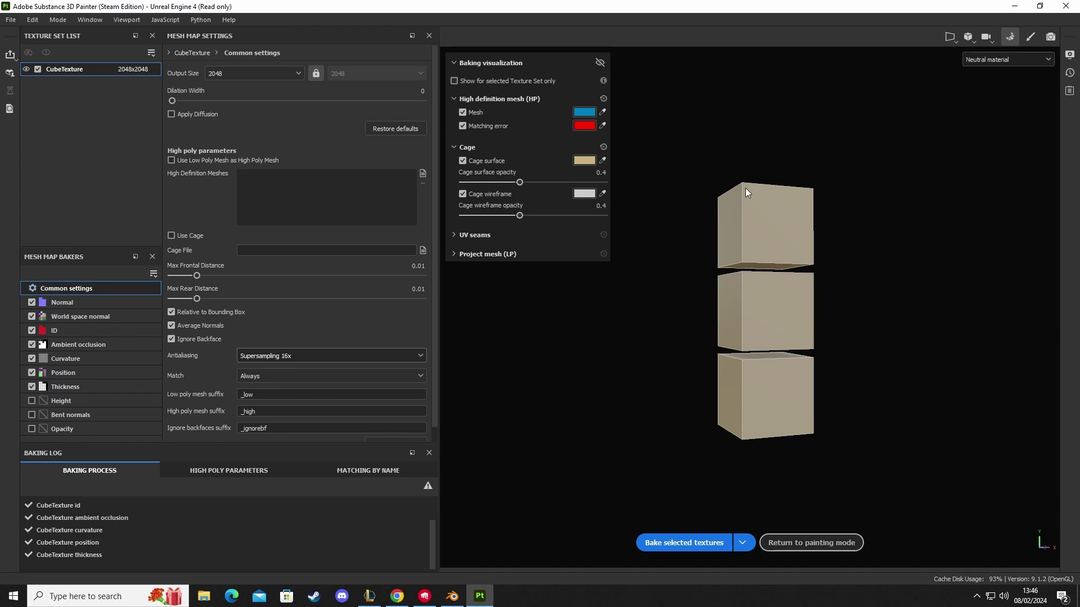
Return to painting mode and raise the shader's specular quality to Ultra (256 spp).
{"action": "left_click", "coordinate": [806, 545]}
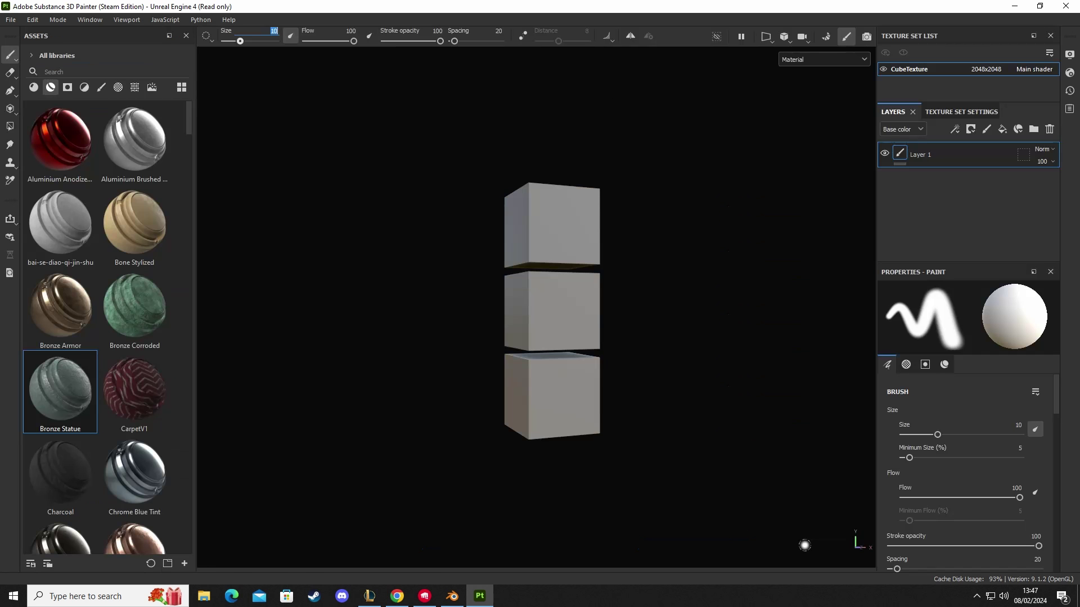
{"action": "left_click_drag", "start_coordinate": [591, 332], "coordinate": [557, 323], "text": "alt"}
{"action": "scroll", "coordinate": [532, 343], "scroll_direction": "up", "scroll_amount": 3}
{"action": "left_click", "coordinate": [1069, 73]}
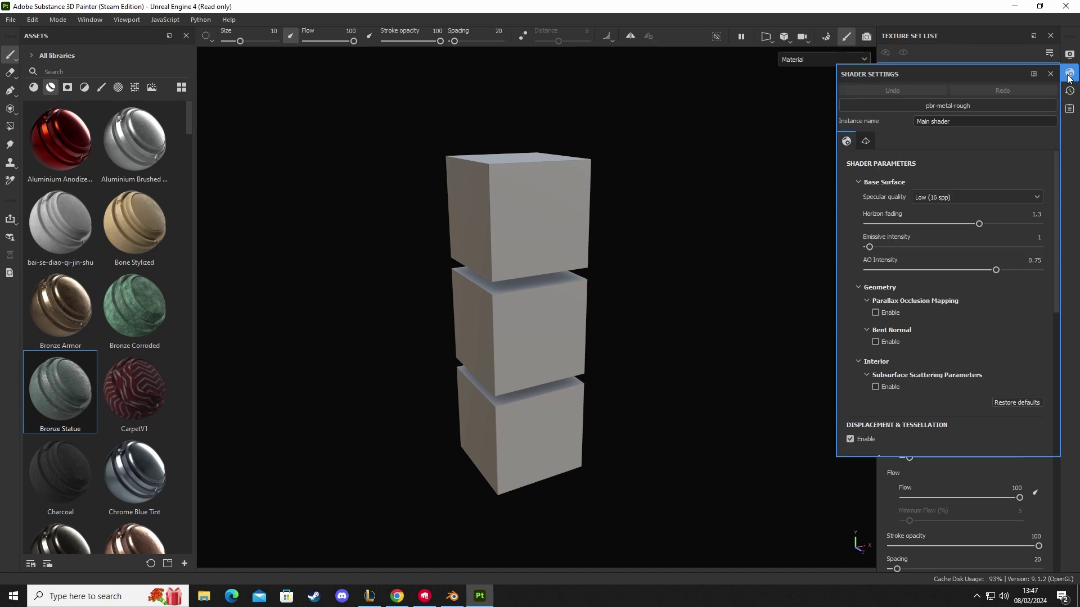
{"action": "left_click", "coordinate": [939, 198]}
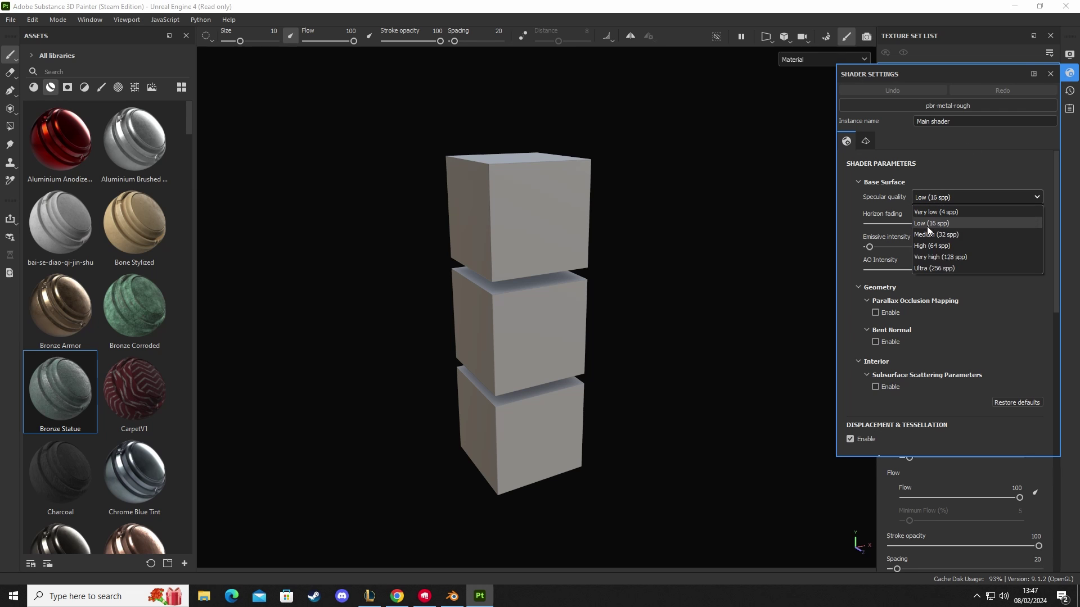
{"action": "left_click", "coordinate": [922, 268]}
{"action": "left_click_drag", "start_coordinate": [646, 387], "coordinate": [722, 287], "text": "alt"}
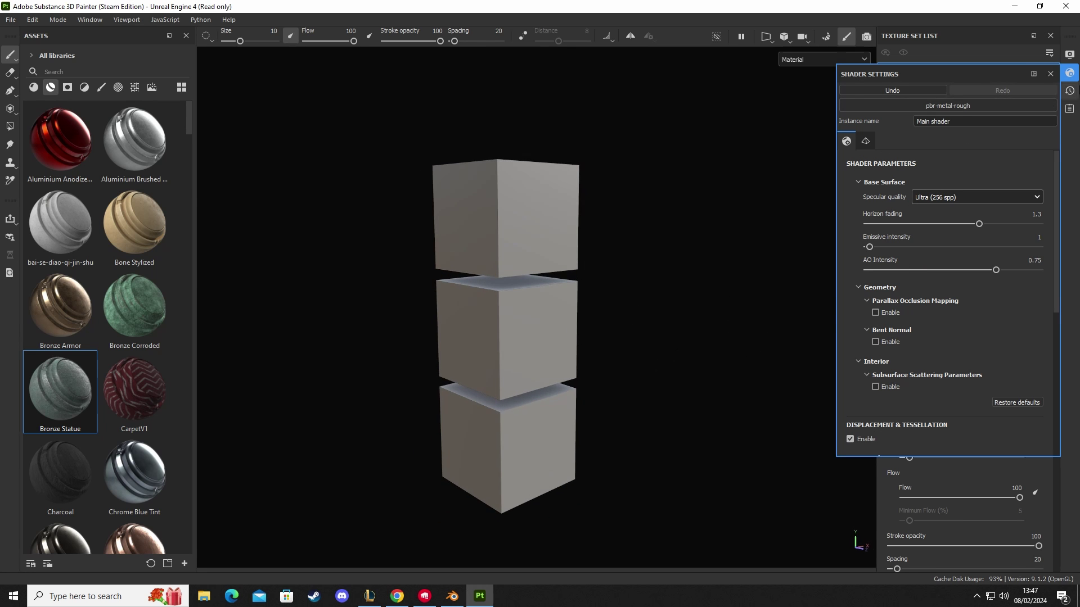
{"action": "left_click", "coordinate": [1050, 74]}
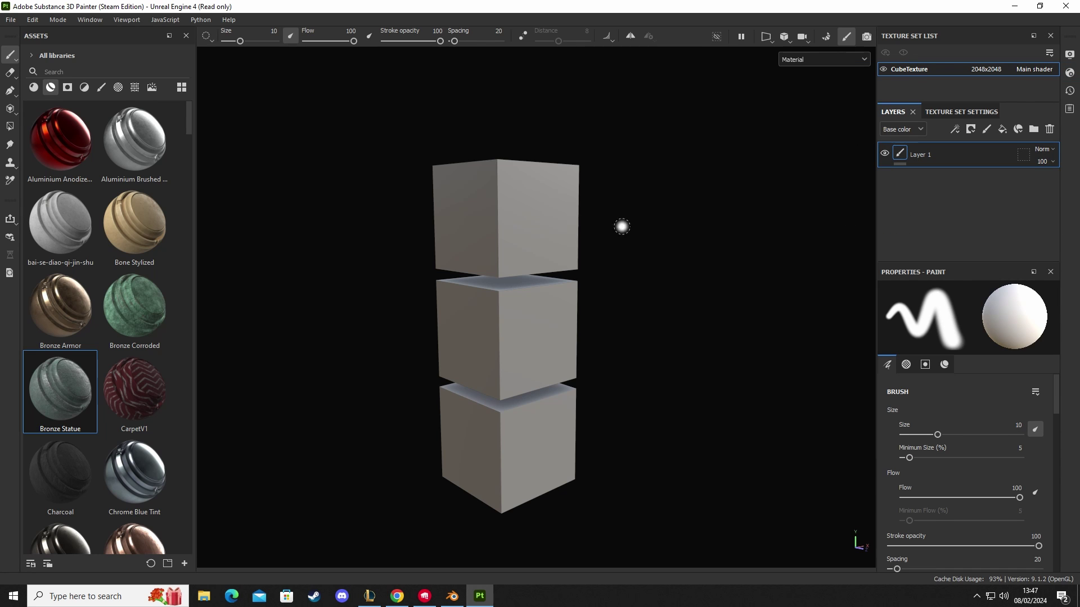
Review the texture set's baked mesh maps, then bring Blender to the front.
{"action": "left_click_drag", "start_coordinate": [559, 262], "coordinate": [815, 128], "text": "alt"}
{"action": "left_click", "coordinate": [958, 111]}
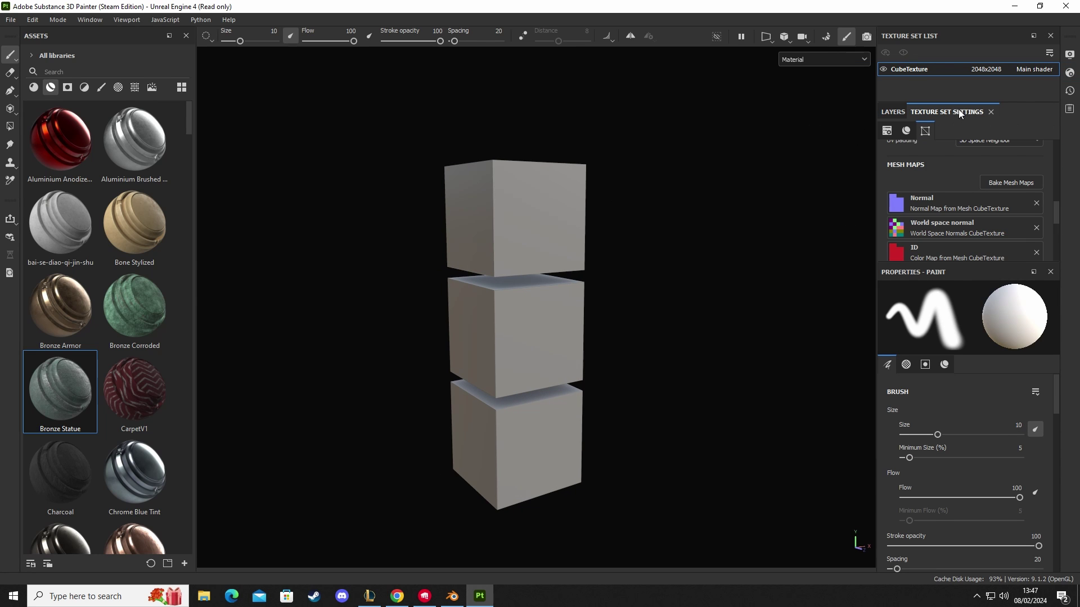
{"action": "scroll", "coordinate": [946, 167], "scroll_direction": "down", "scroll_amount": 3}
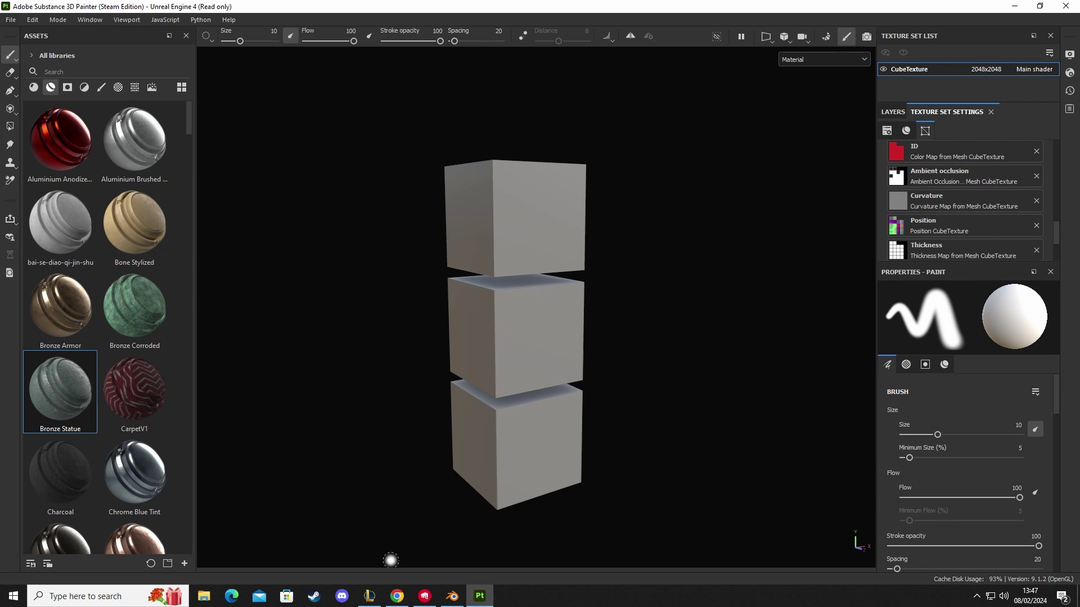
{"action": "left_click", "coordinate": [452, 597]}
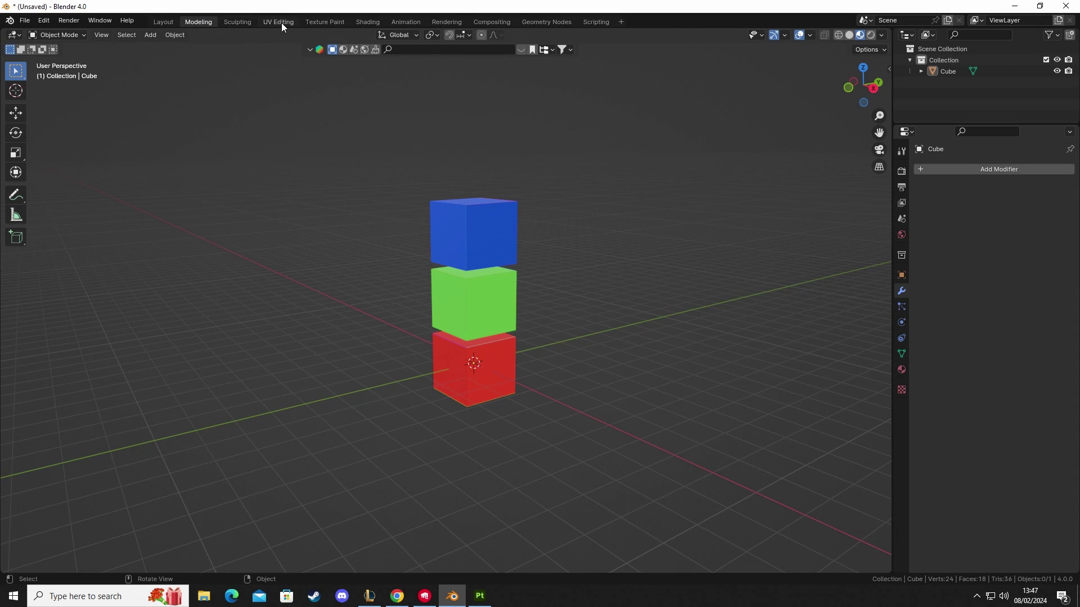
From the Texture Paint workspace, save the CubeIDColours image to the Desktop as CubePaintID.png.
{"action": "left_click", "coordinate": [322, 25]}
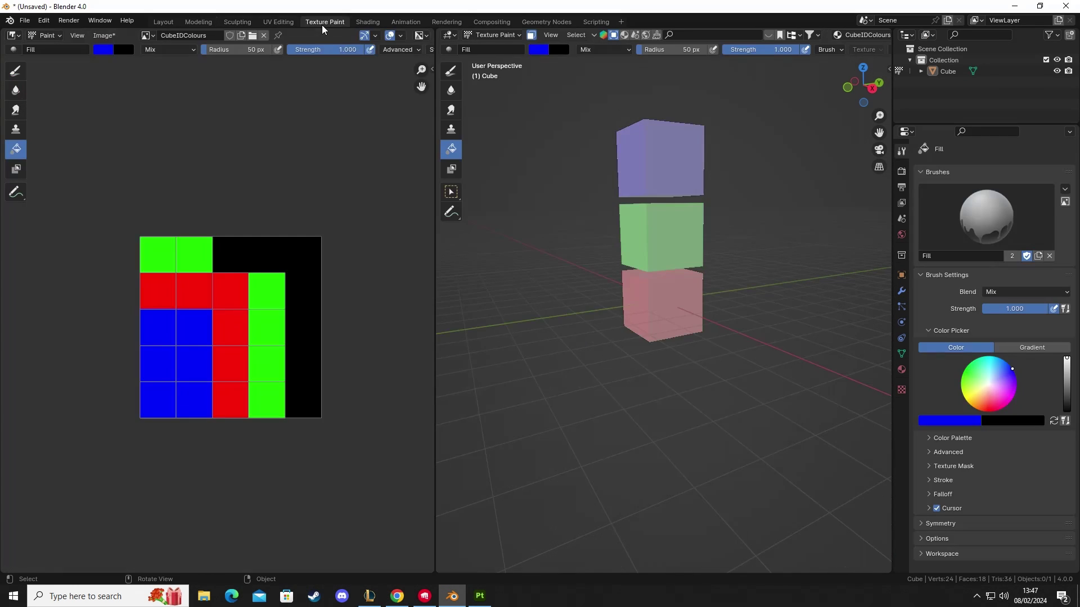
{"action": "left_click", "coordinate": [105, 36]}
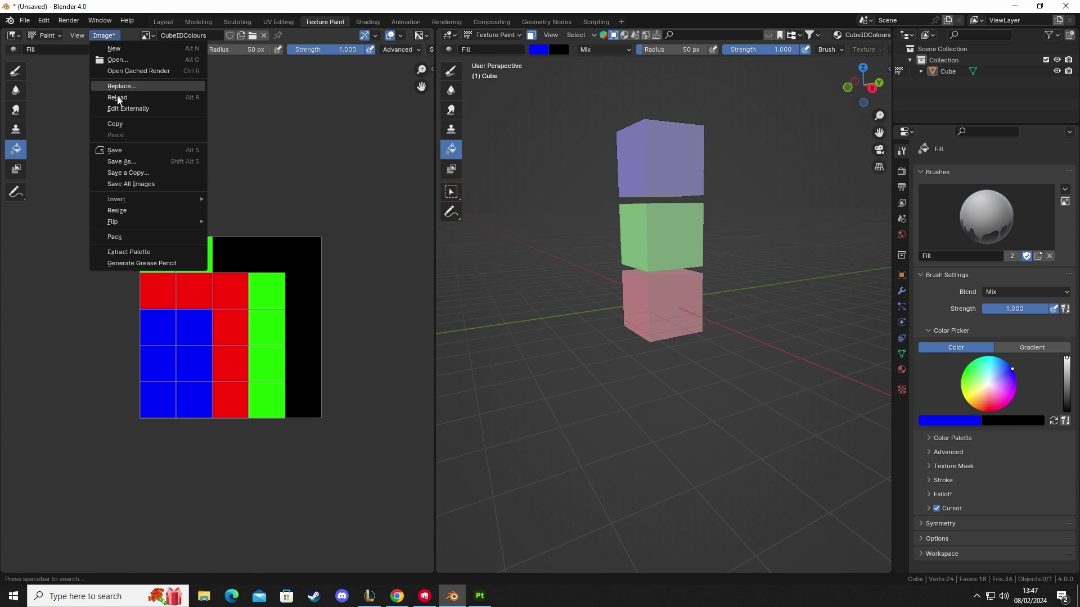
{"action": "left_click", "coordinate": [121, 163]}
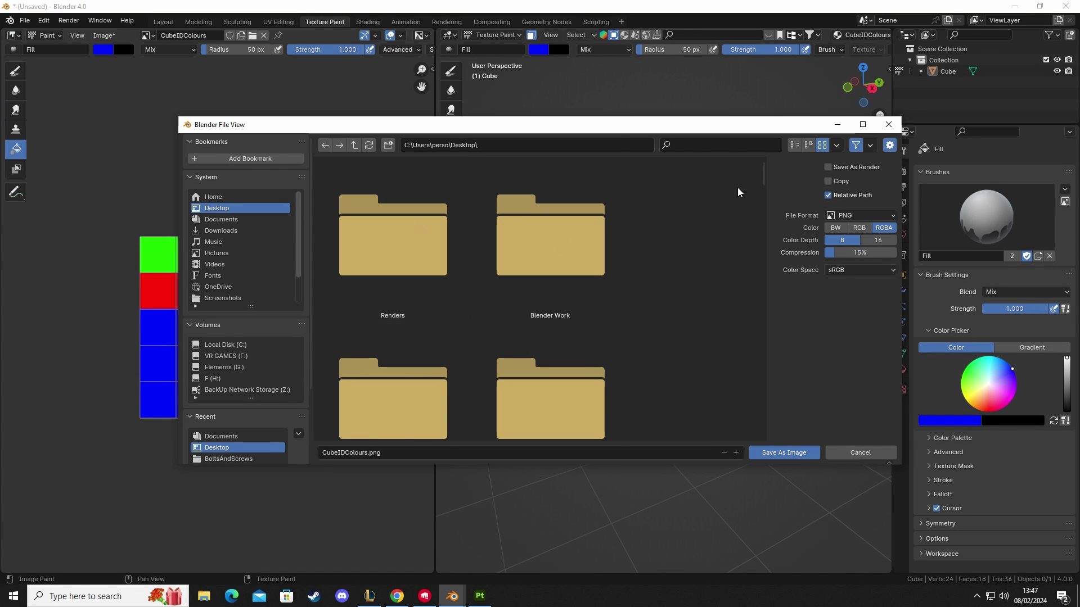
{"action": "left_click_drag", "start_coordinate": [754, 173], "coordinate": [780, 273]}
{"action": "left_click", "coordinate": [550, 292]}
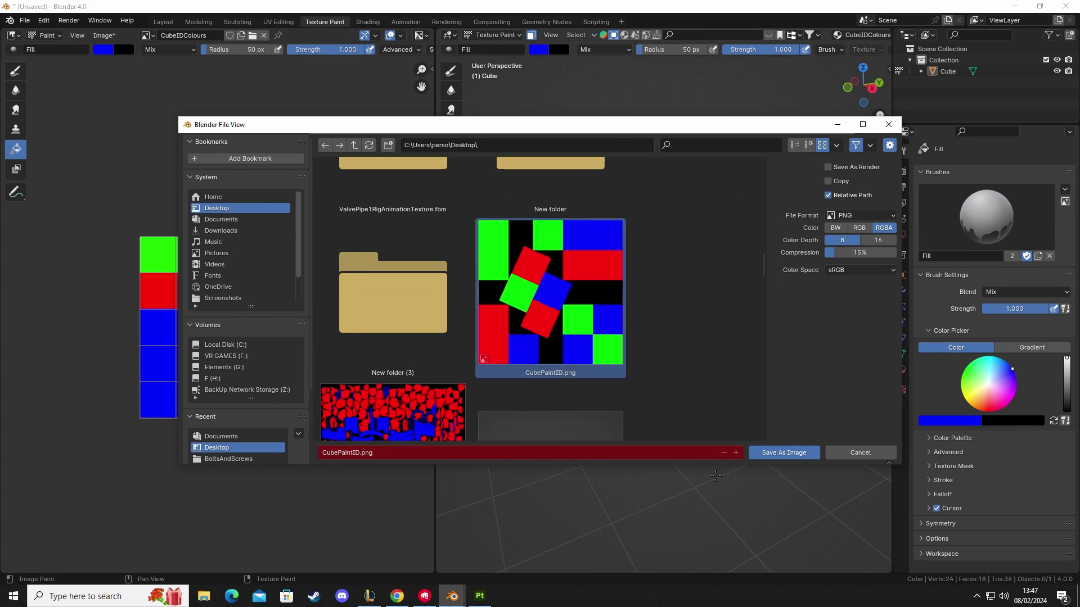
{"action": "left_click", "coordinate": [772, 454]}
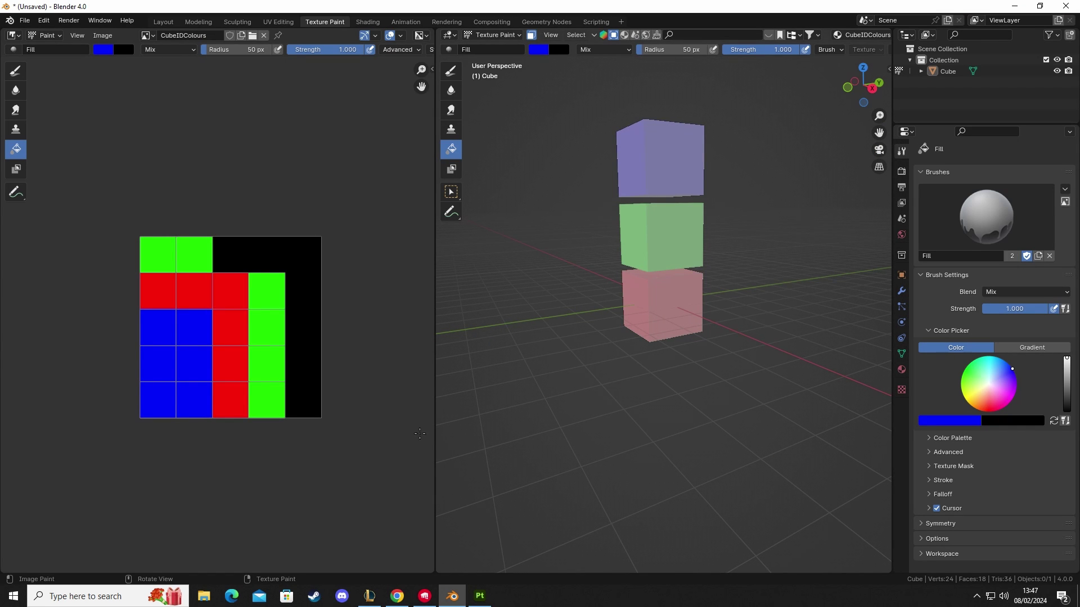
Import Desktop/CubePaintID.png into the project assets with its usage set to texture.
{"action": "left_click", "coordinate": [479, 596]}
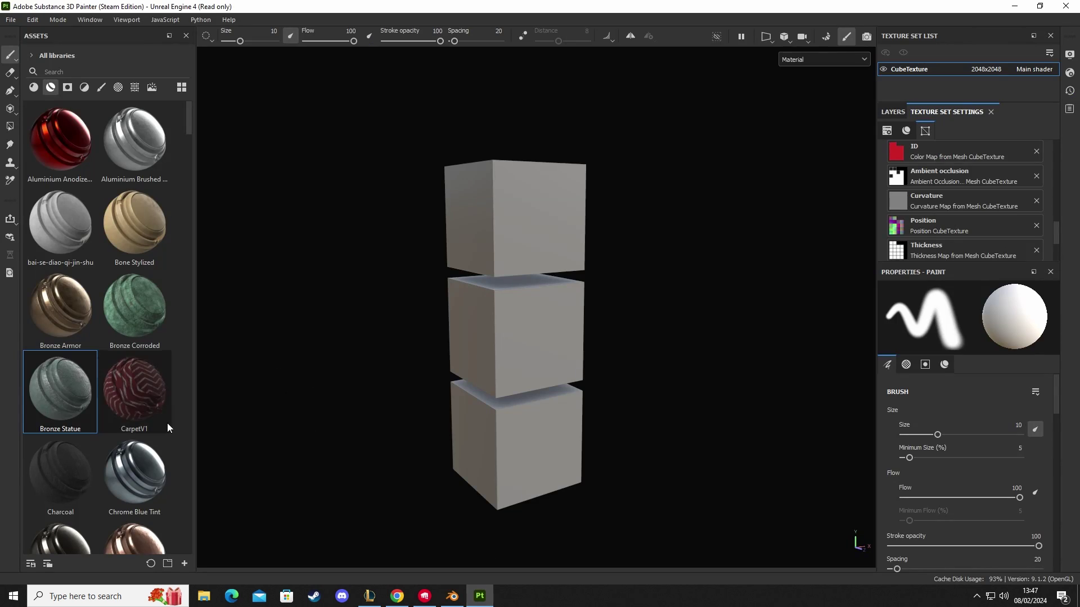
{"action": "left_click", "coordinate": [181, 565]}
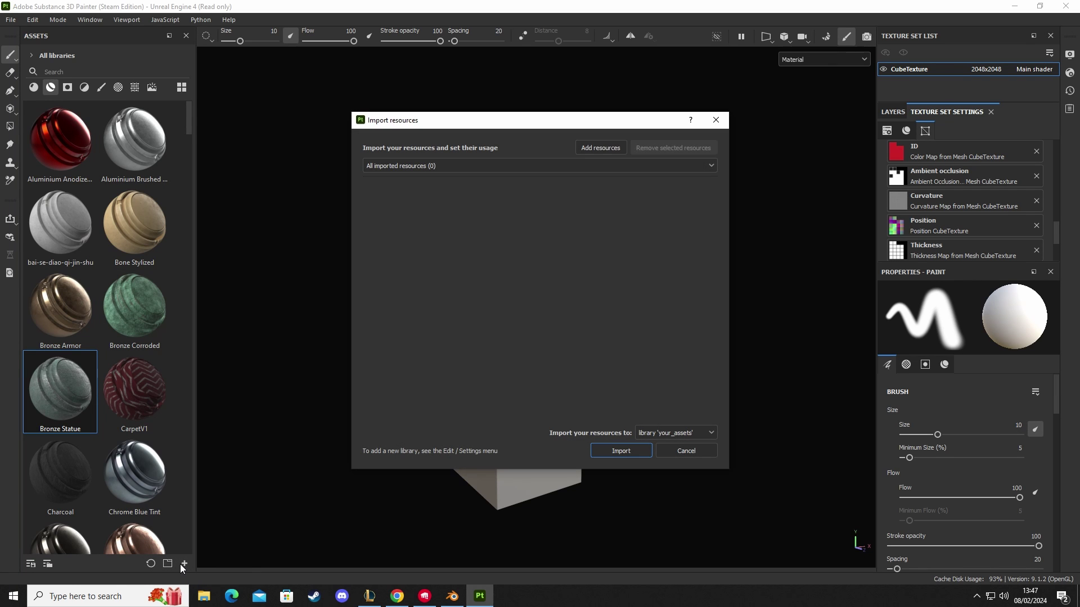
{"action": "left_click", "coordinate": [594, 148]}
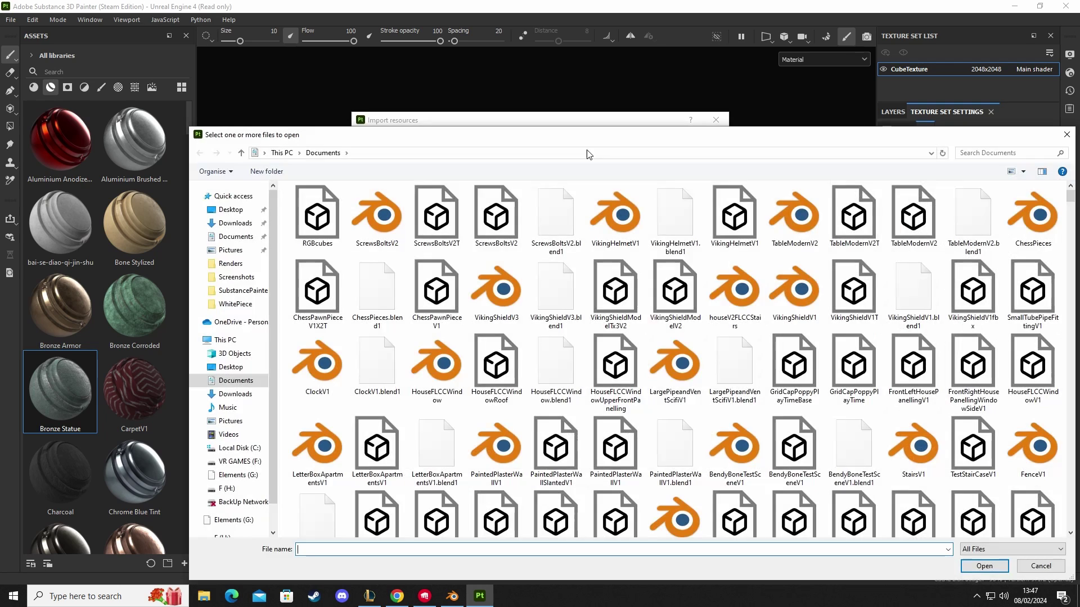
{"action": "left_click", "coordinate": [232, 207]}
{"action": "scroll", "coordinate": [600, 360], "scroll_direction": "down", "scroll_amount": 5}
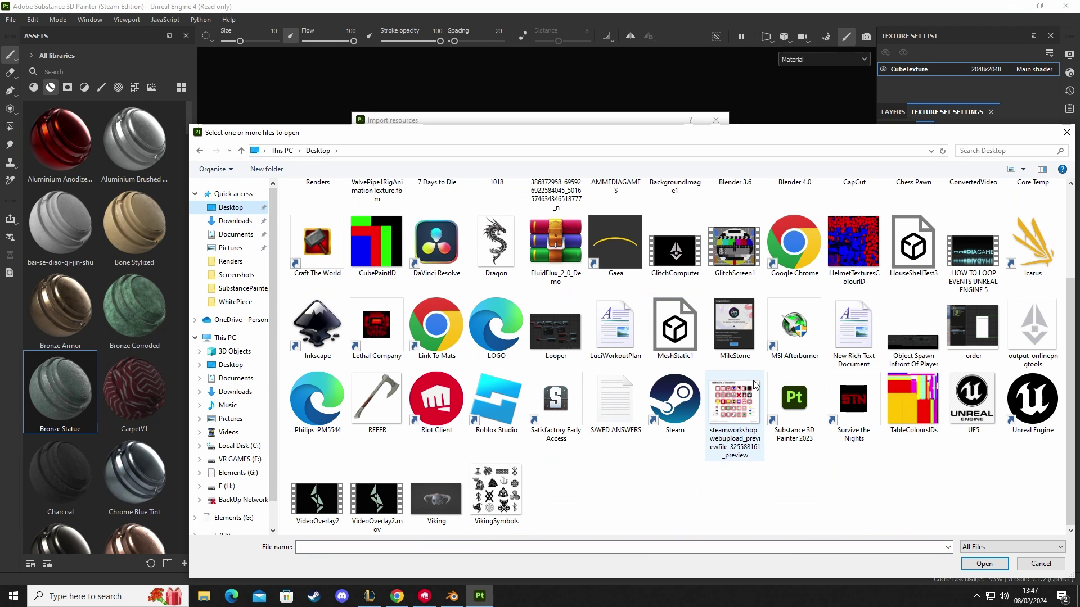
{"action": "left_click", "coordinate": [376, 242]}
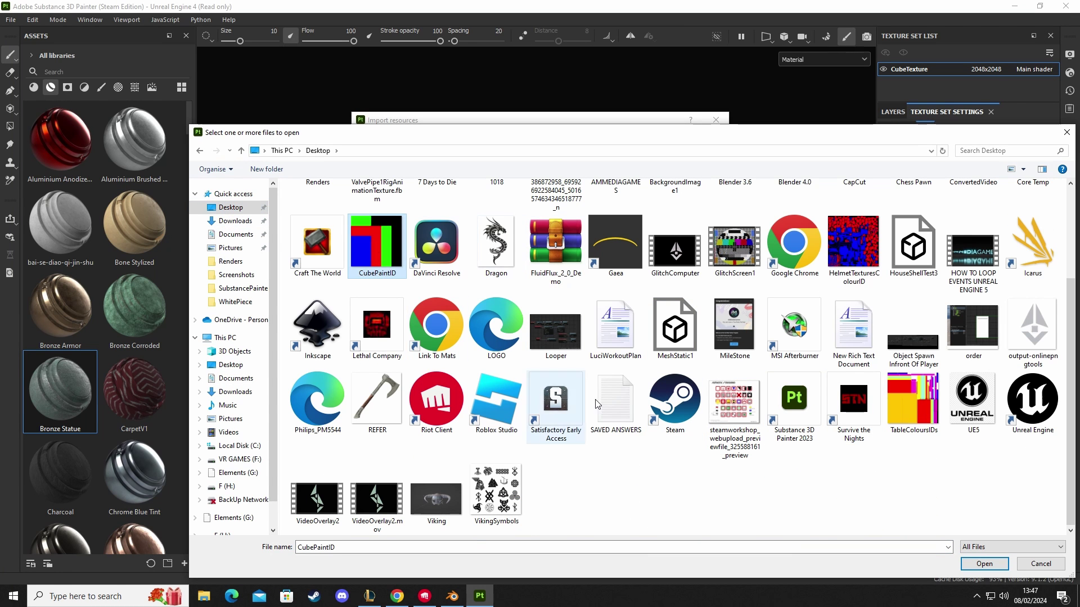
{"action": "left_click", "coordinate": [985, 564]}
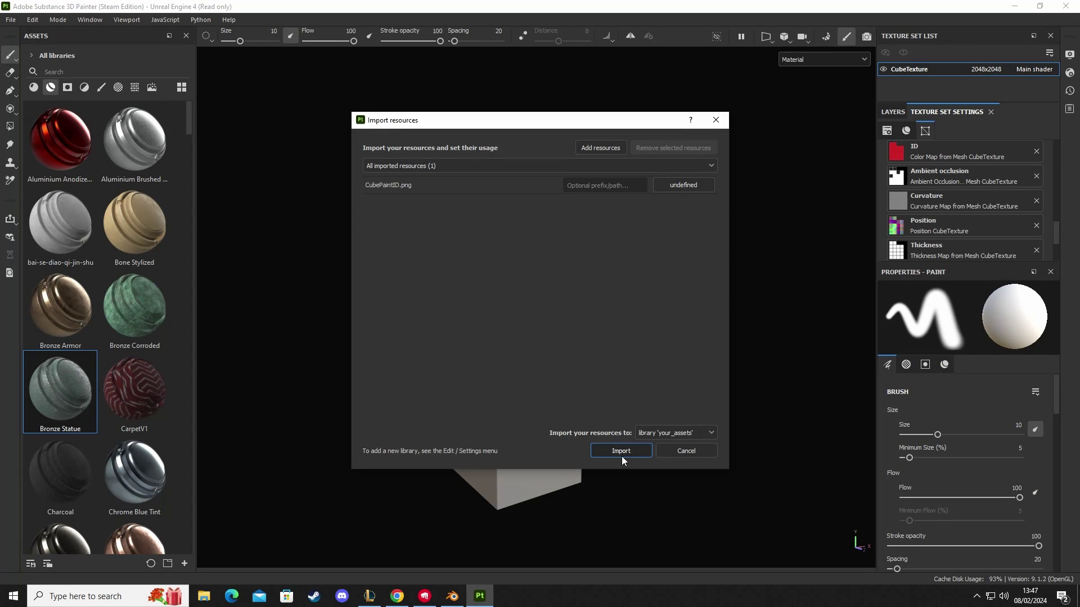
{"action": "left_click", "coordinate": [683, 185]}
{"action": "left_click", "coordinate": [687, 232]}
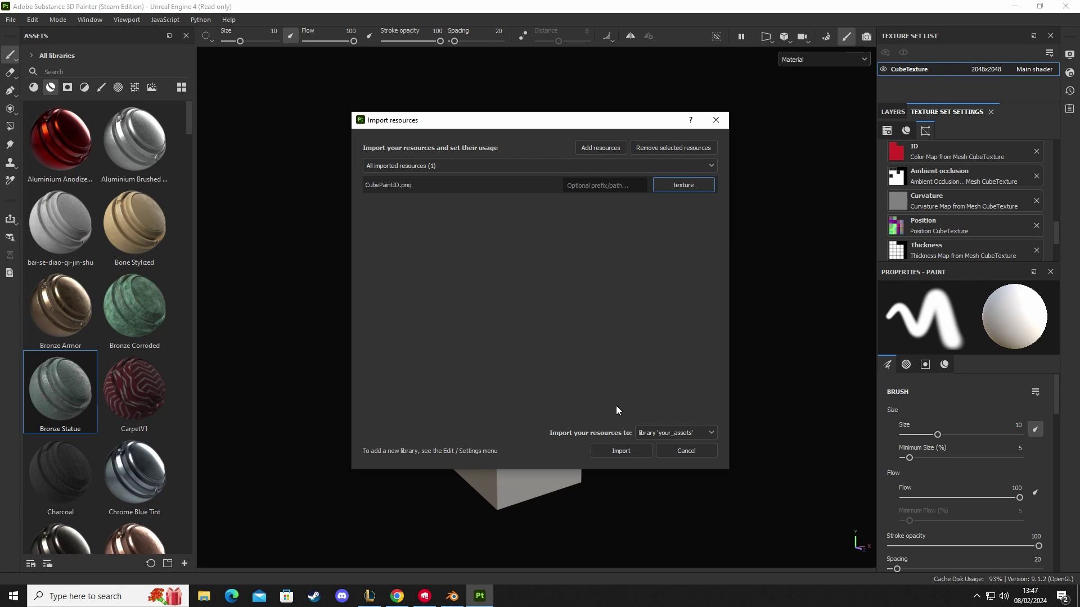
{"action": "left_click", "coordinate": [610, 450]}
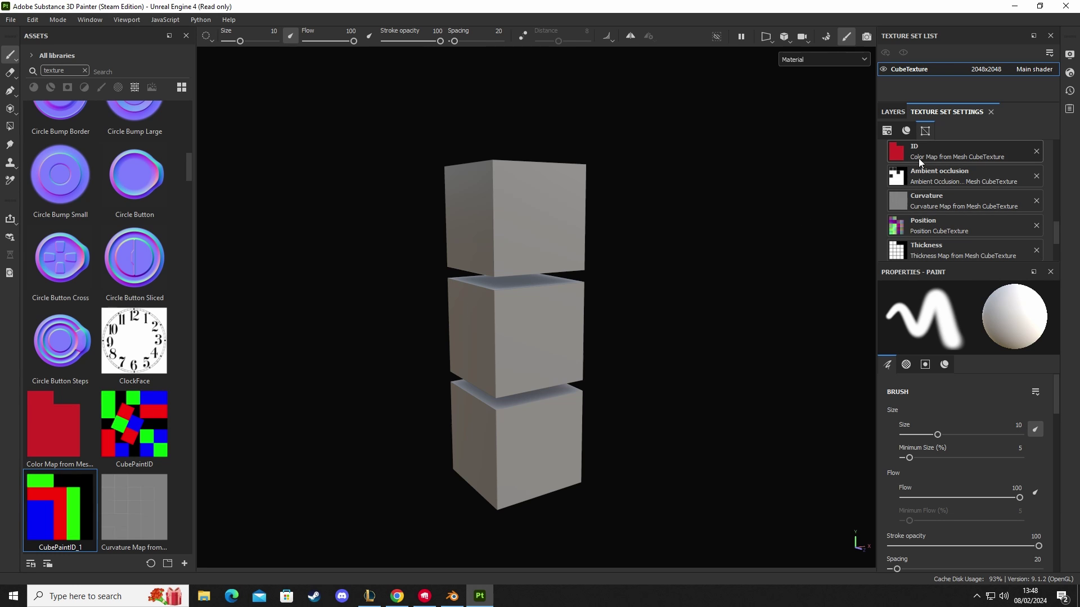
Assign CubePaintID_1 to the ID mesh map slot, delete Layer 1, and filter assets to materials.
{"action": "scroll", "coordinate": [943, 190], "scroll_direction": "up", "scroll_amount": 1}
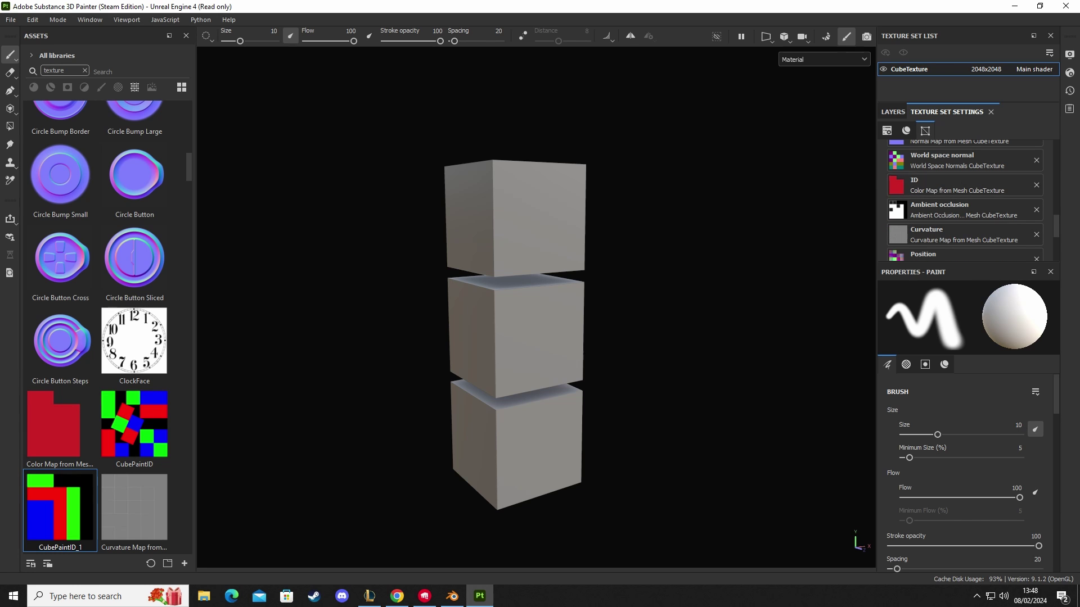
{"action": "left_click_drag", "start_coordinate": [57, 519], "coordinate": [922, 187]}
{"action": "left_click", "coordinate": [892, 112]}
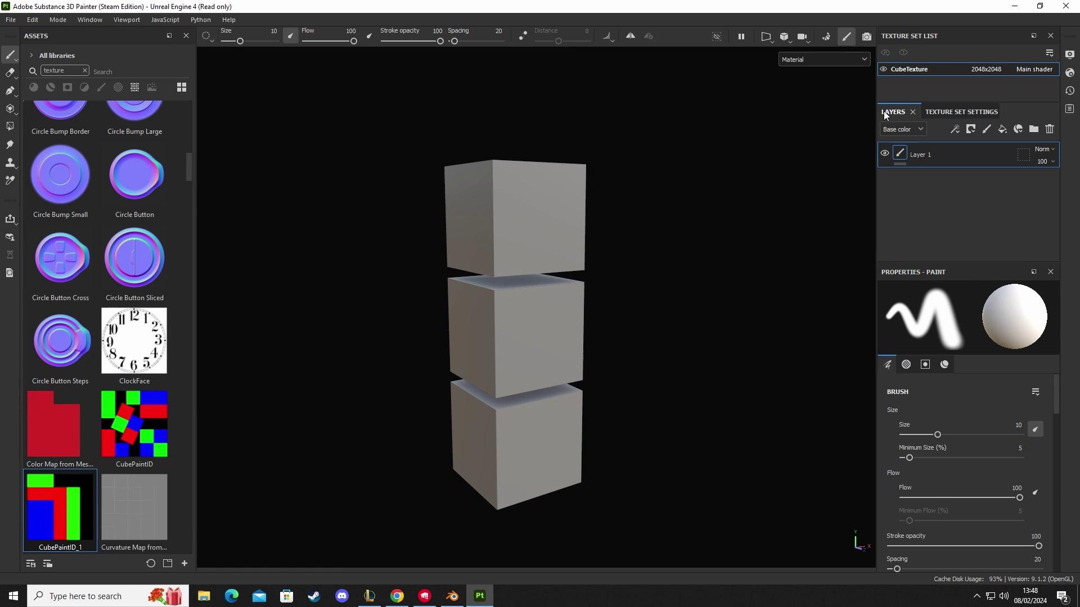
{"action": "left_click", "coordinate": [1049, 131]}
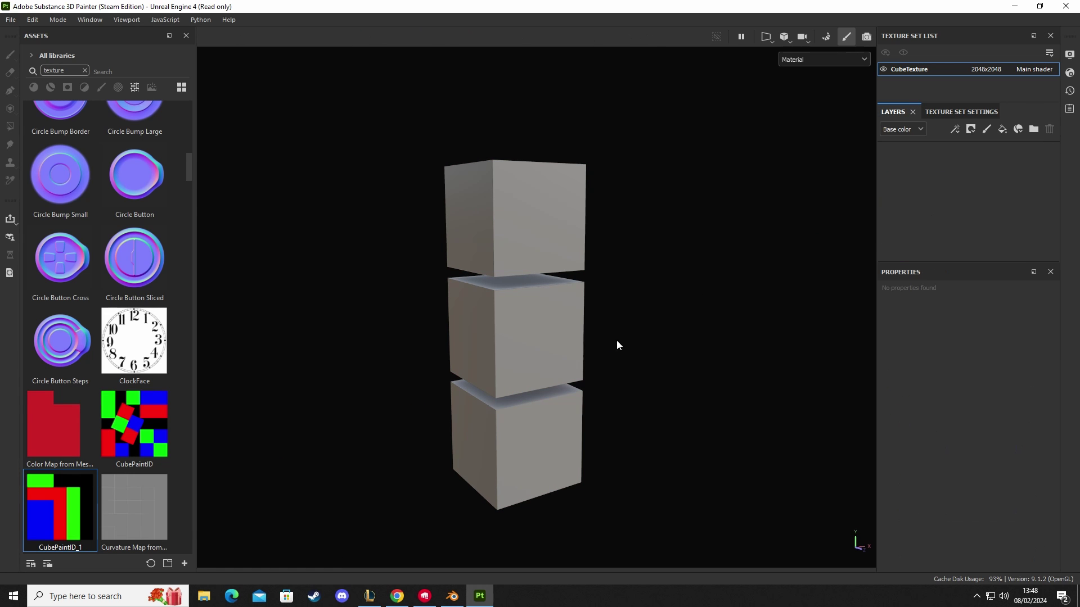
{"action": "left_click", "coordinate": [85, 71]}
{"action": "left_click", "coordinate": [51, 87]}
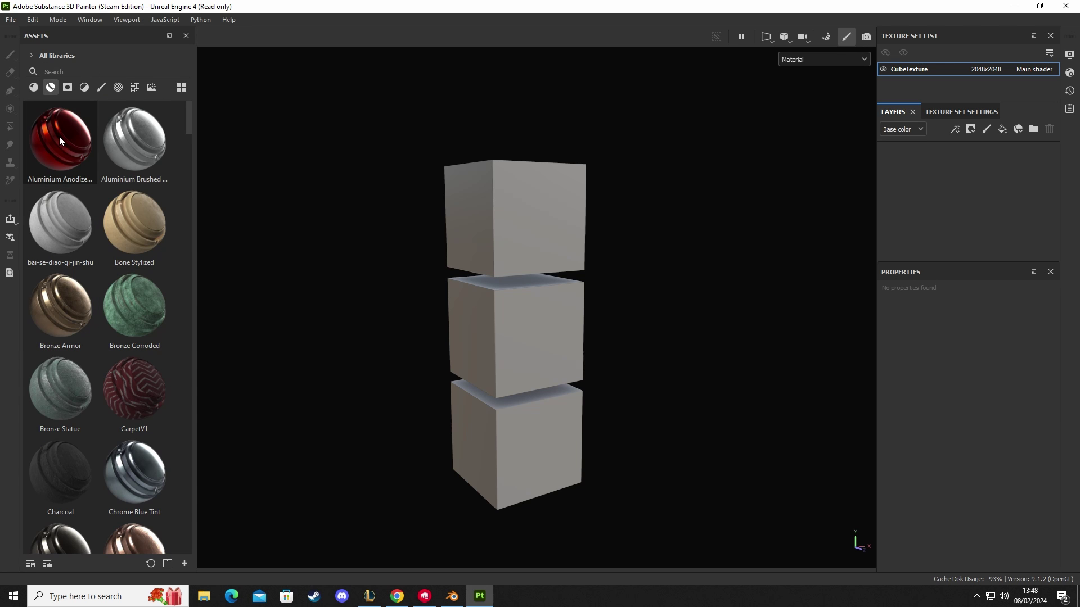
Drop Aluminium Anodized Red, Bronze Armor and Copper Red Bleached onto the top, middle and bottom cubes.
{"action": "left_click_drag", "start_coordinate": [59, 136], "coordinate": [514, 208]}
{"action": "left_click_drag", "start_coordinate": [467, 298], "coordinate": [444, 268], "text": "alt"}
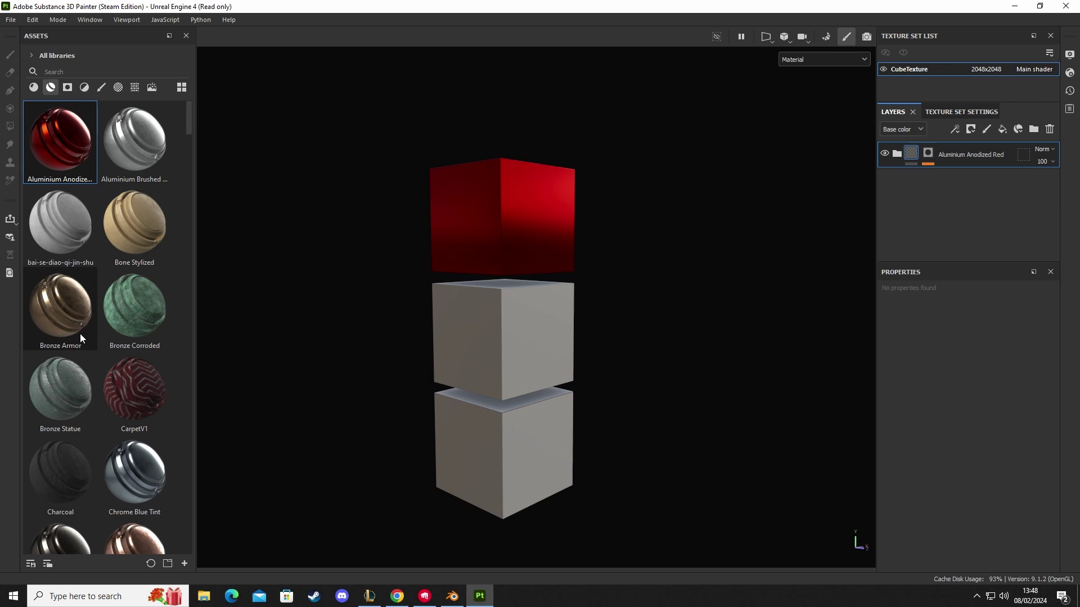
{"action": "left_click_drag", "start_coordinate": [58, 319], "coordinate": [537, 345], "text": "ctrl"}
{"action": "left_click_drag", "start_coordinate": [620, 386], "coordinate": [572, 355], "text": "alt"}
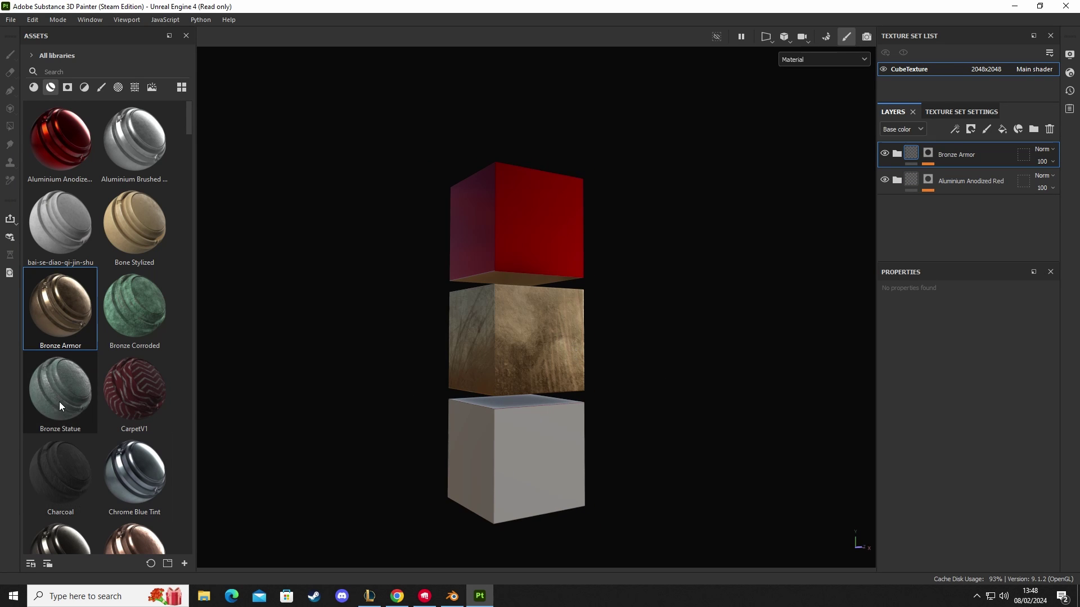
{"action": "scroll", "coordinate": [85, 304], "scroll_direction": "down", "scroll_amount": 3}
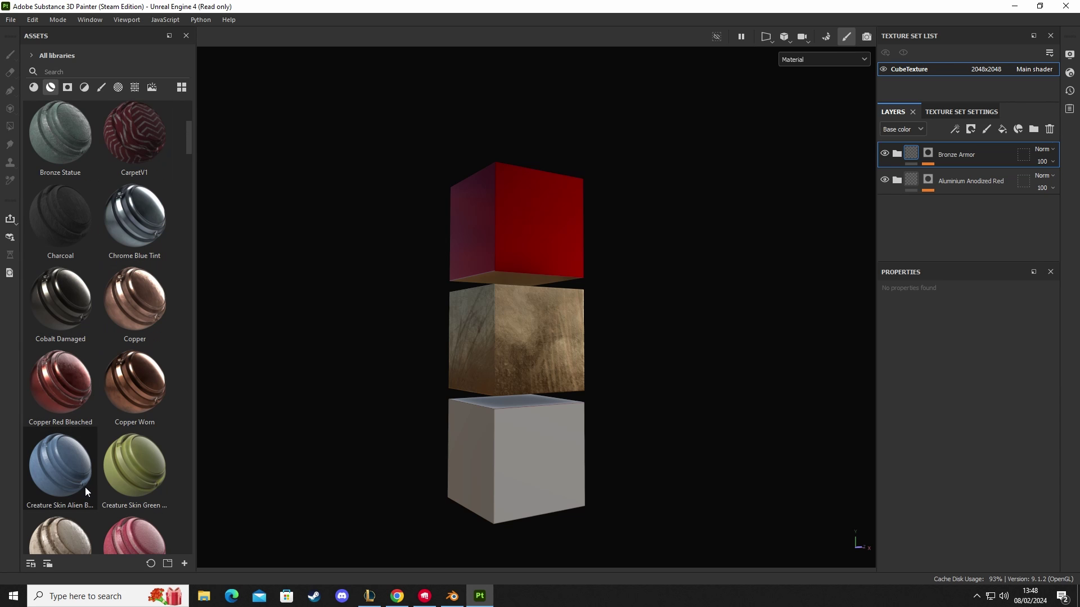
{"action": "left_click", "coordinate": [54, 395]}
{"action": "left_click_drag", "start_coordinate": [53, 396], "coordinate": [571, 458]}
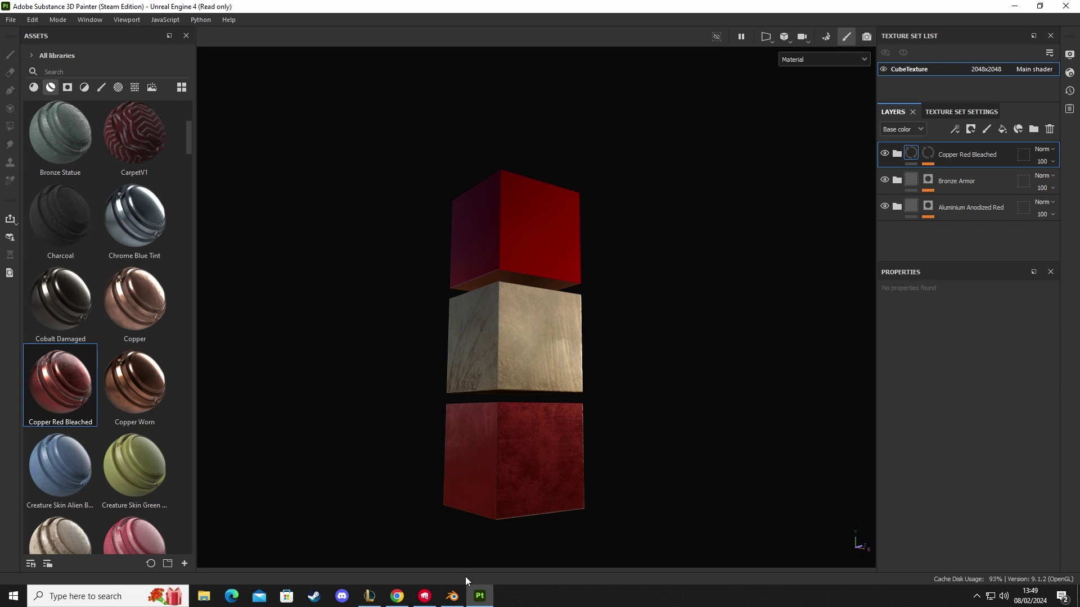
{"action": "left_click", "coordinate": [452, 596]}
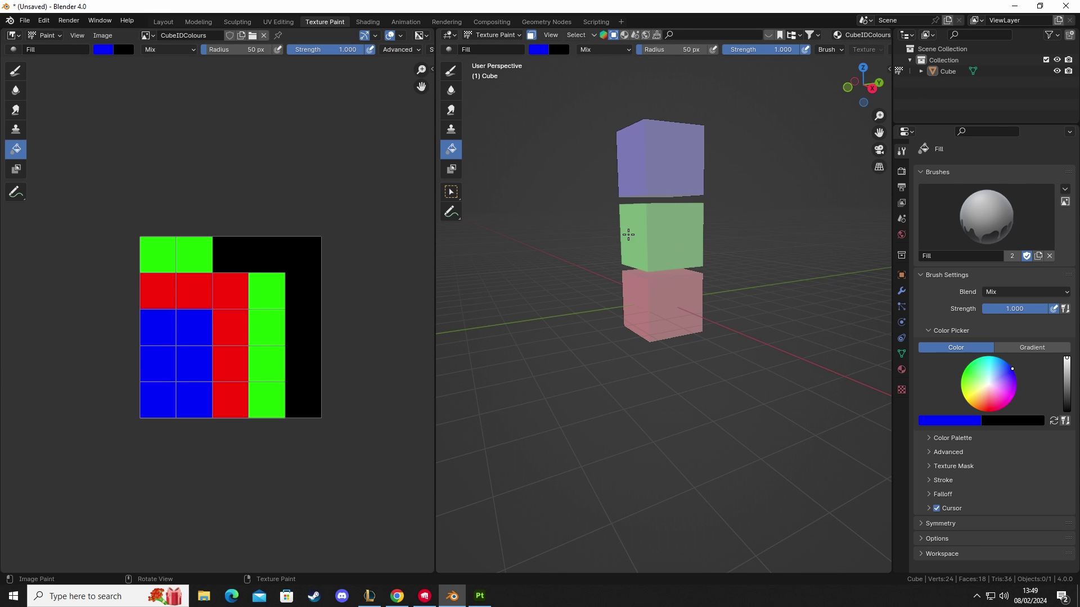
{"action": "left_click", "coordinate": [479, 596]}
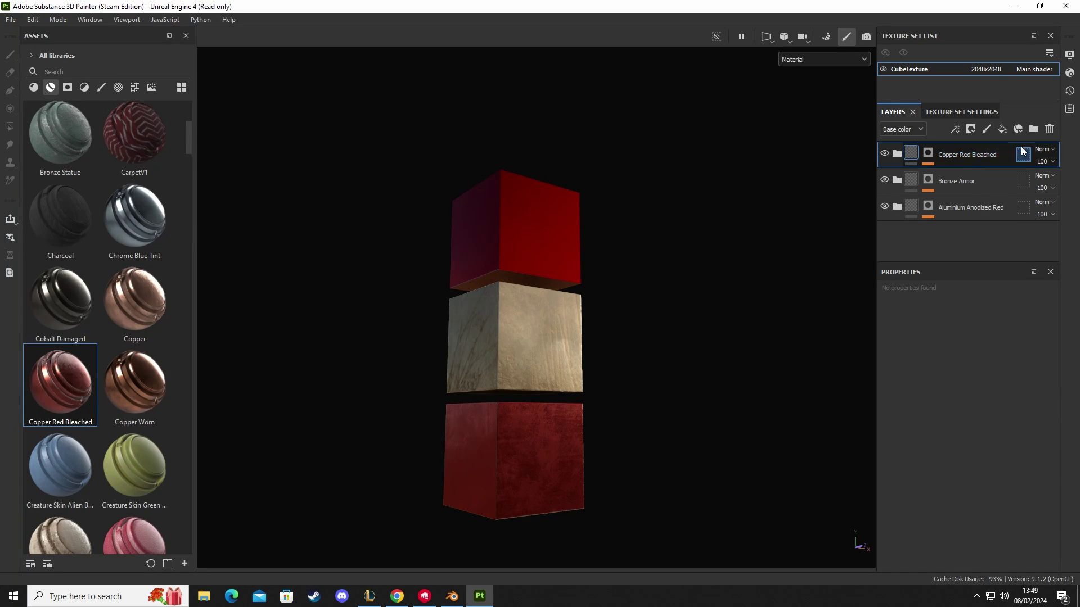
Delete the existing layers and add Copper Red Bleached, Copper and Copper Worn material layers.
{"action": "left_click", "coordinate": [1050, 128]}
{"action": "left_click", "coordinate": [1049, 129]}
{"action": "left_click", "coordinate": [1049, 128]}
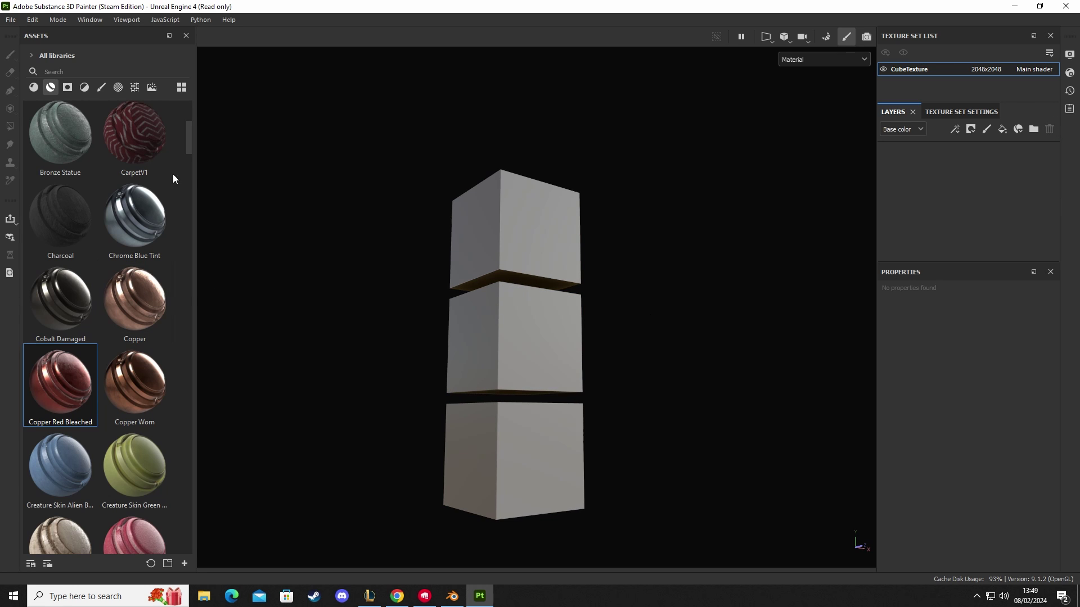
{"action": "left_click_drag", "start_coordinate": [58, 390], "coordinate": [956, 169]}
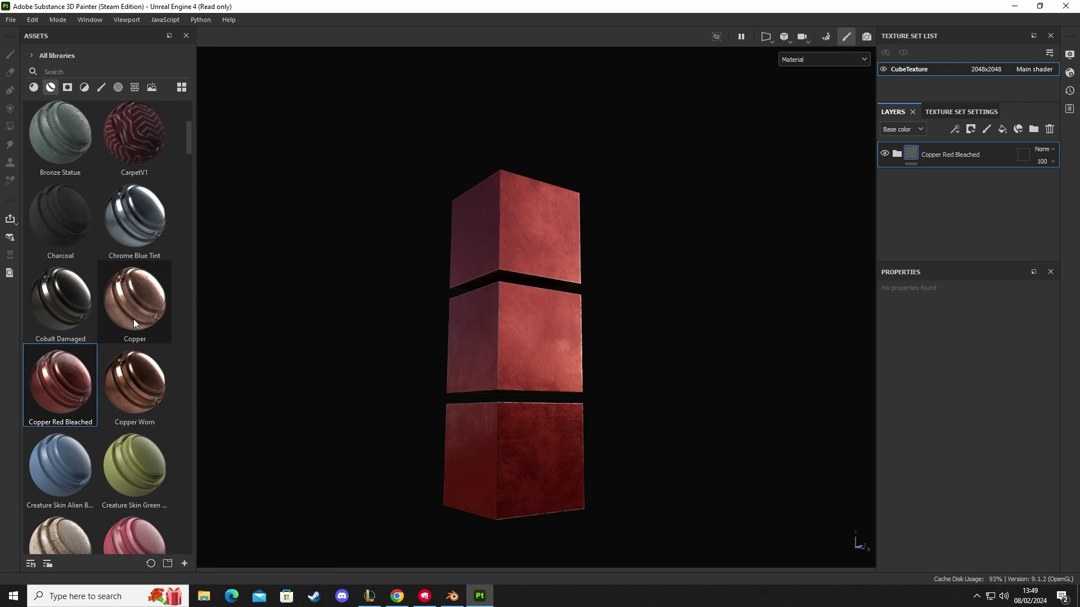
{"action": "left_click_drag", "start_coordinate": [135, 304], "coordinate": [962, 212]}
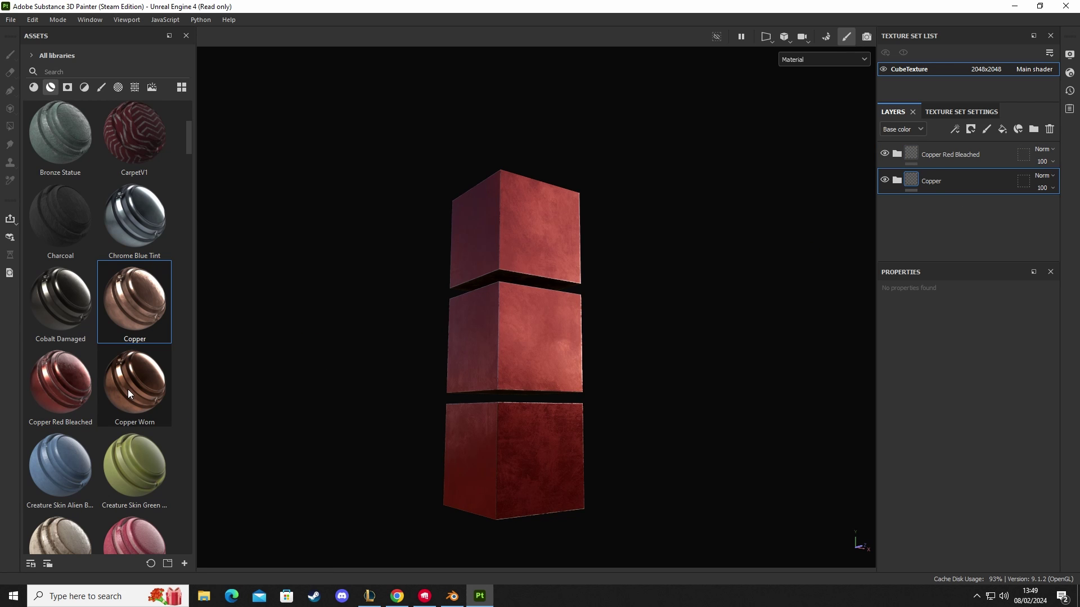
{"action": "left_click_drag", "start_coordinate": [135, 383], "coordinate": [942, 225]}
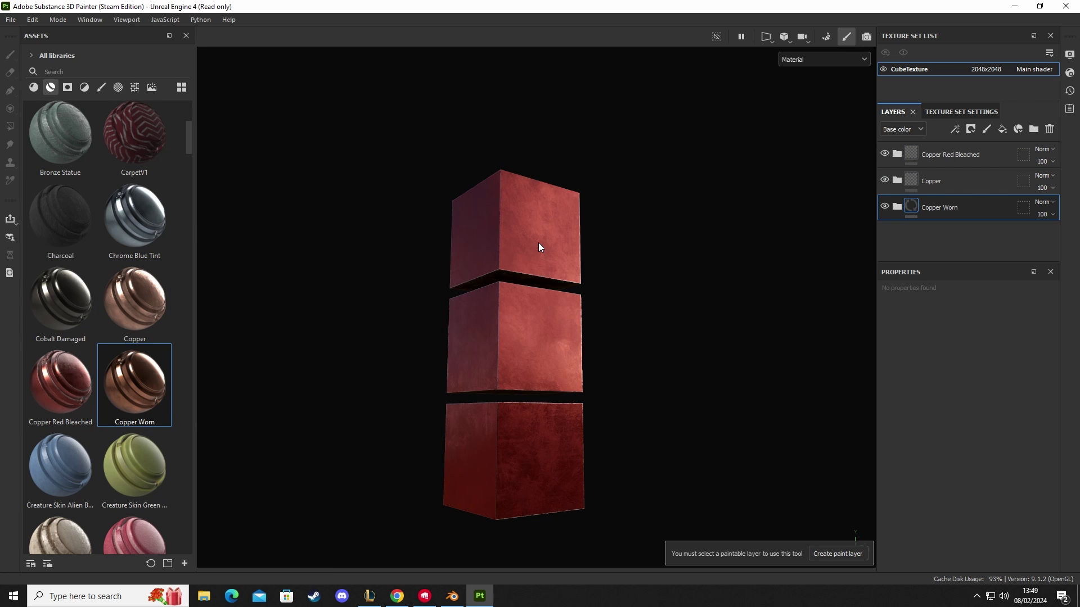
Toggle each copper layer's visibility to compare the materials, ending with all three shown.
{"action": "mouse_move", "coordinate": [611, 248]}
{"action": "left_mouse_down", "text": "alt"}
{"action": "mouse_move", "coordinate": [588, 234]}
{"action": "mouse_move", "coordinate": [446, 272]}
{"action": "mouse_move", "coordinate": [598, 253]}
{"action": "mouse_move", "coordinate": [725, 200]}
{"action": "left_mouse_up", "text": "alt"}
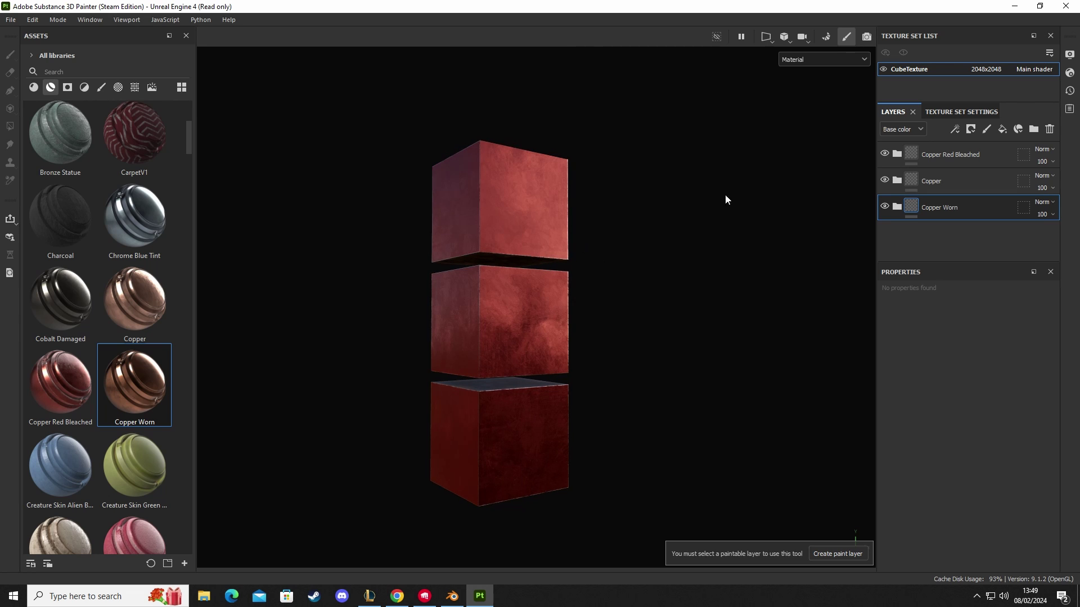
{"action": "left_click", "coordinate": [885, 206]}
{"action": "left_click", "coordinate": [885, 180]}
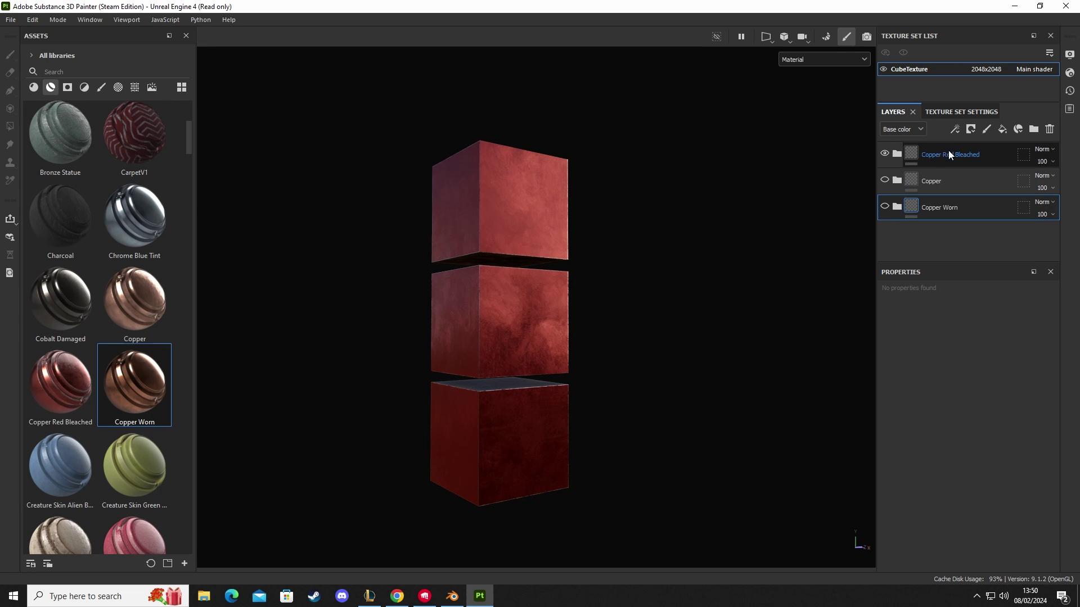
{"action": "left_click", "coordinate": [884, 180]}
{"action": "left_click", "coordinate": [884, 207]}
{"action": "left_click", "coordinate": [884, 154]}
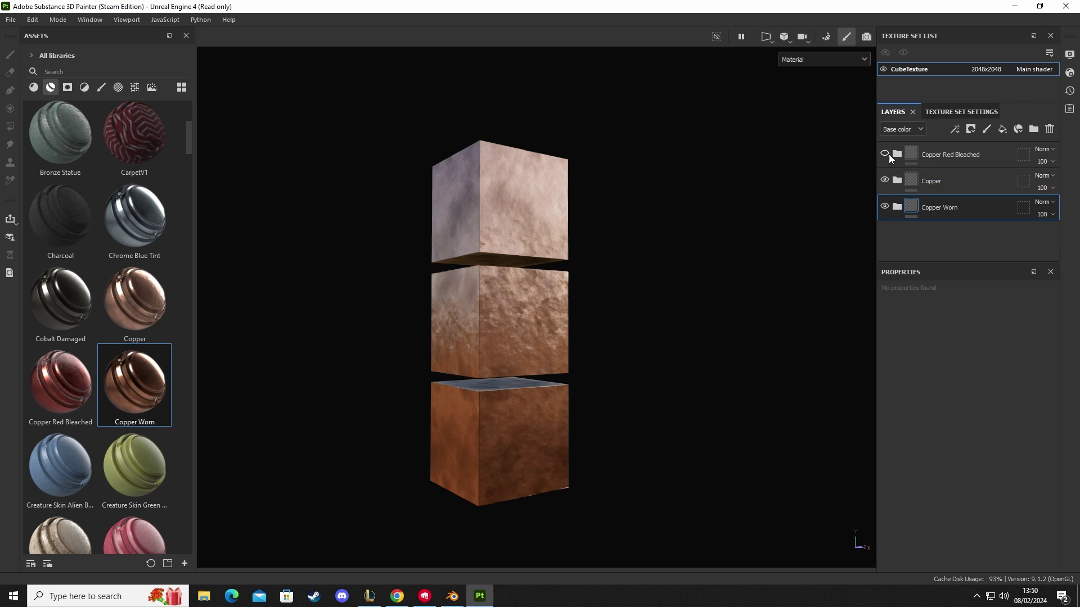
{"action": "left_click", "coordinate": [885, 153]}
{"action": "left_click", "coordinate": [885, 181]}
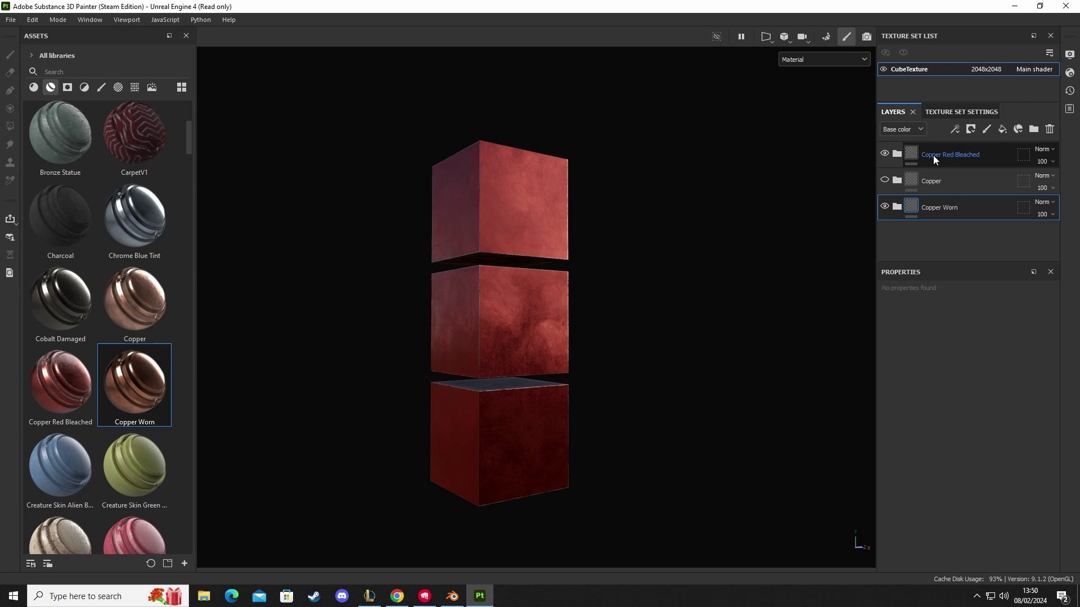
{"action": "left_click", "coordinate": [885, 153]}
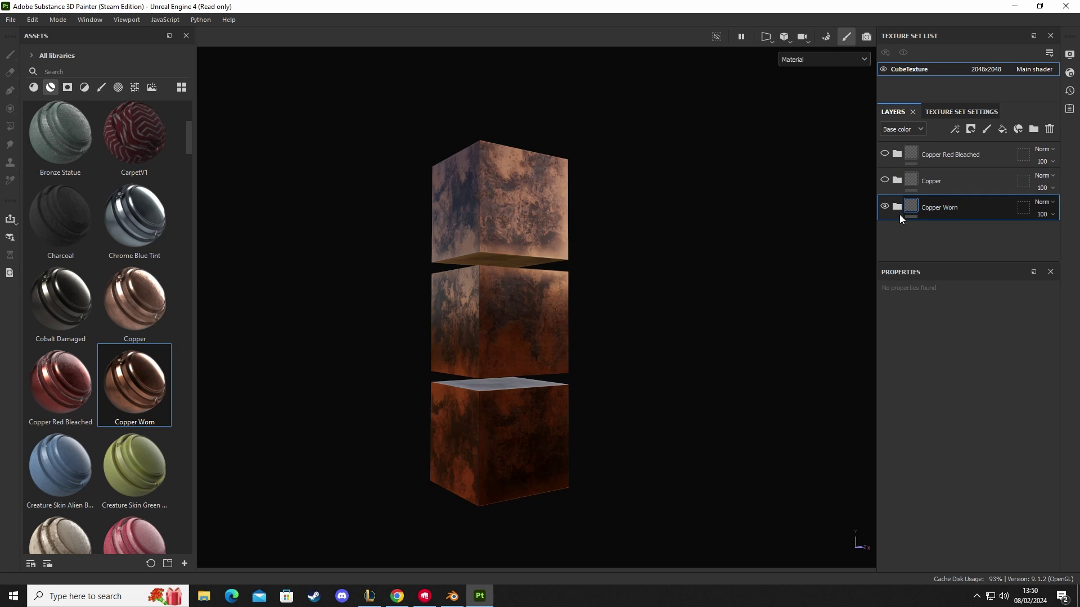
{"action": "left_click", "coordinate": [885, 180]}
{"action": "left_click", "coordinate": [885, 154]}
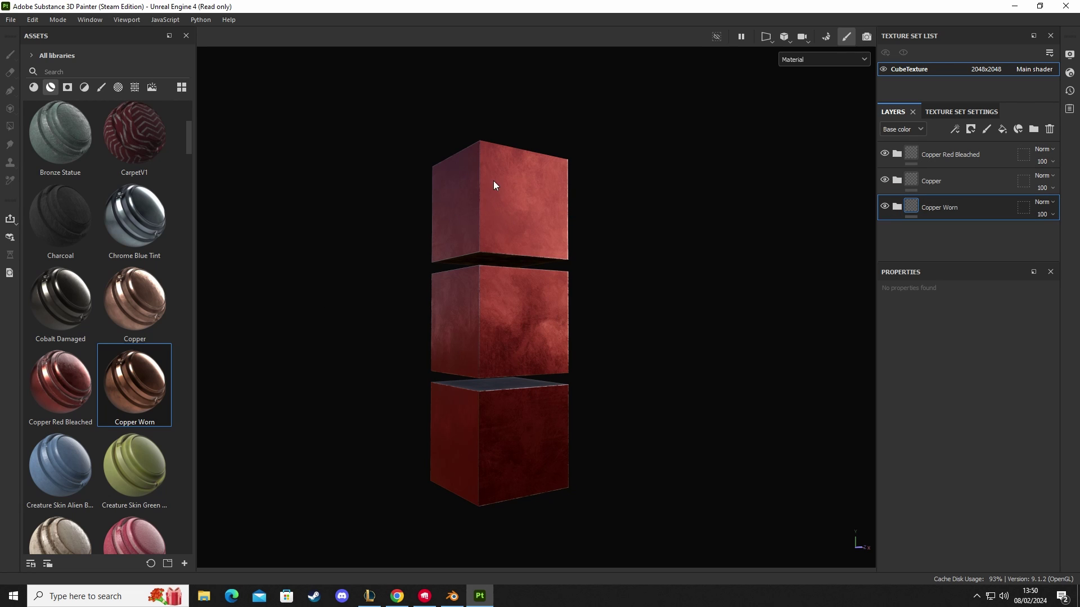
Mask Copper Red Bleached by ID colour to the blue top cube.
{"action": "left_click", "coordinate": [963, 160]}
{"action": "right_click", "coordinate": [911, 161]}
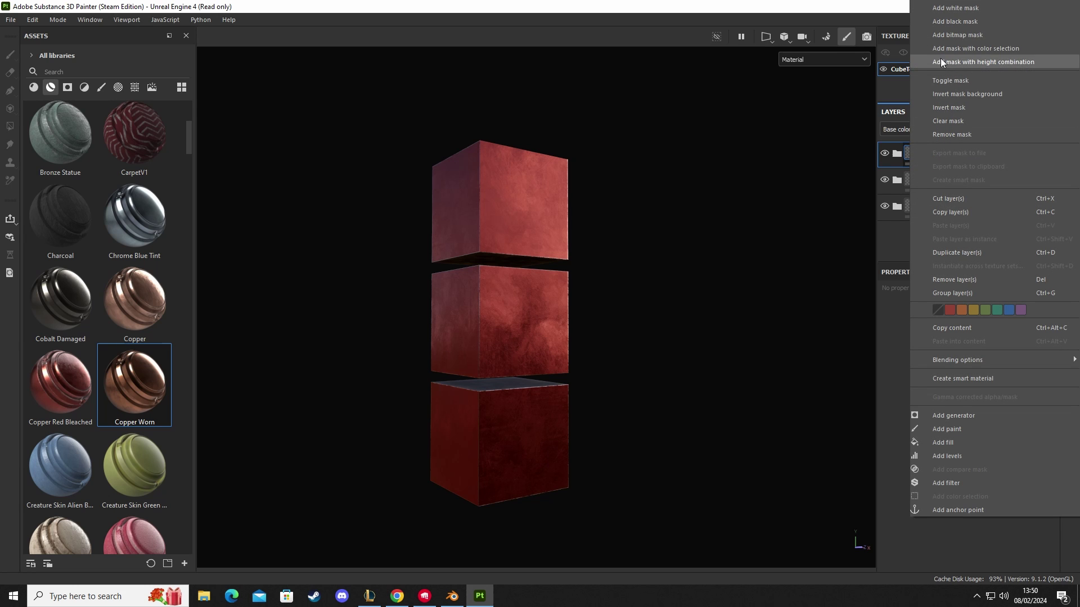
{"action": "left_click", "coordinate": [961, 49]}
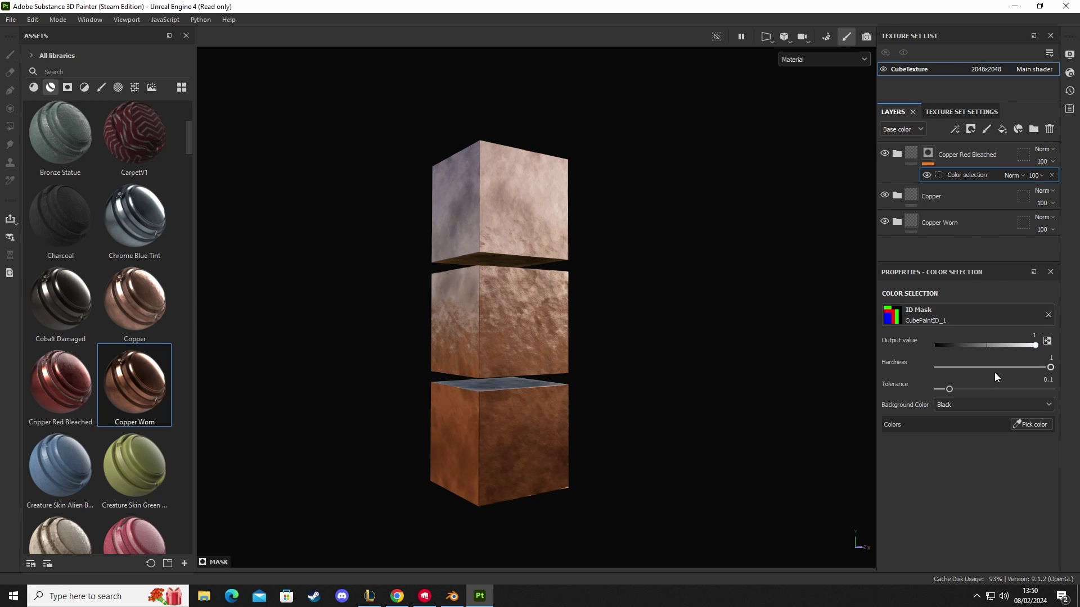
{"action": "left_click", "coordinate": [1034, 426]}
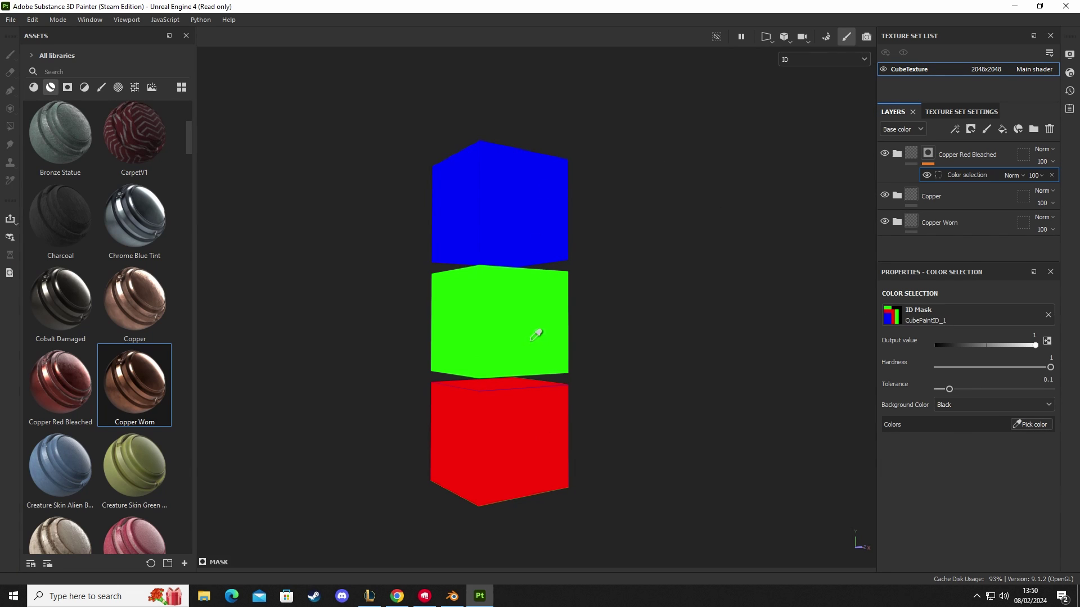
{"action": "left_click", "coordinate": [518, 206]}
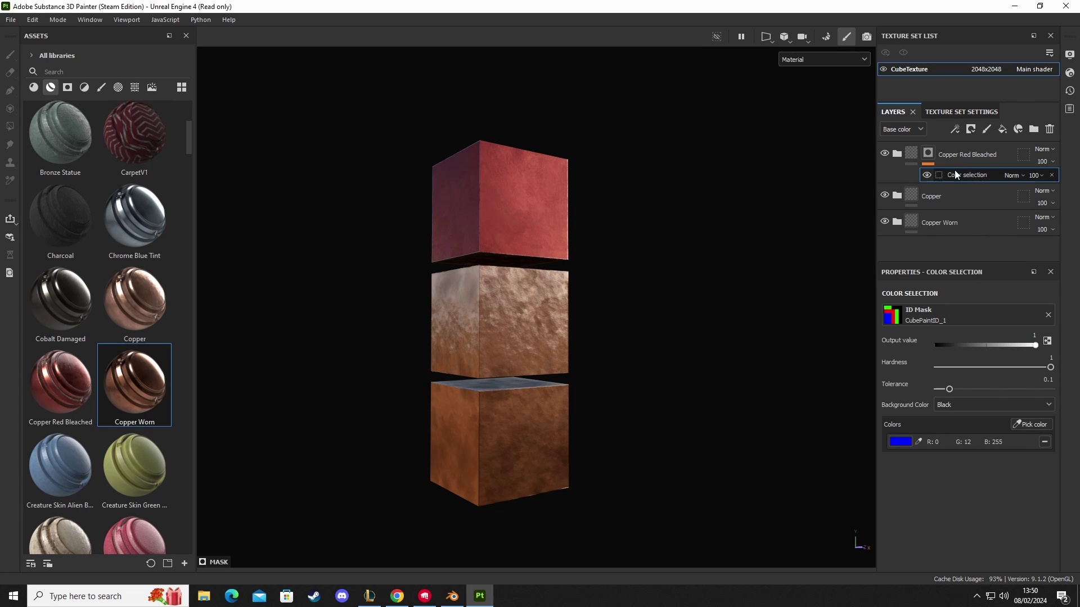
Mask the Copper layer by ID colour to the red bottom cube.
{"action": "left_click", "coordinate": [940, 198]}
{"action": "right_click", "coordinate": [937, 200]}
{"action": "left_click", "coordinate": [968, 51]}
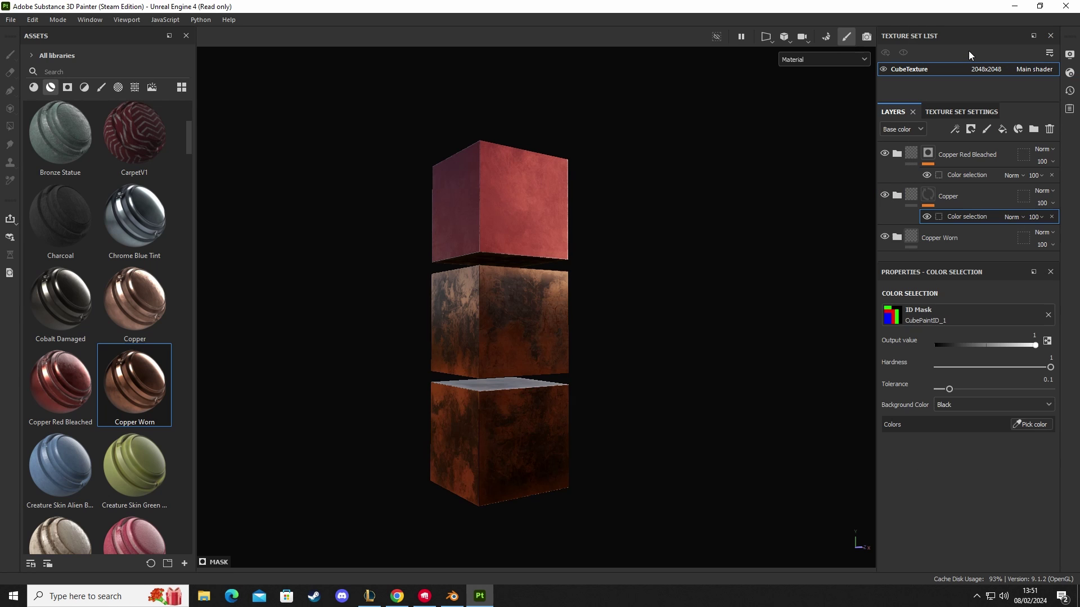
{"action": "left_click", "coordinate": [1029, 425]}
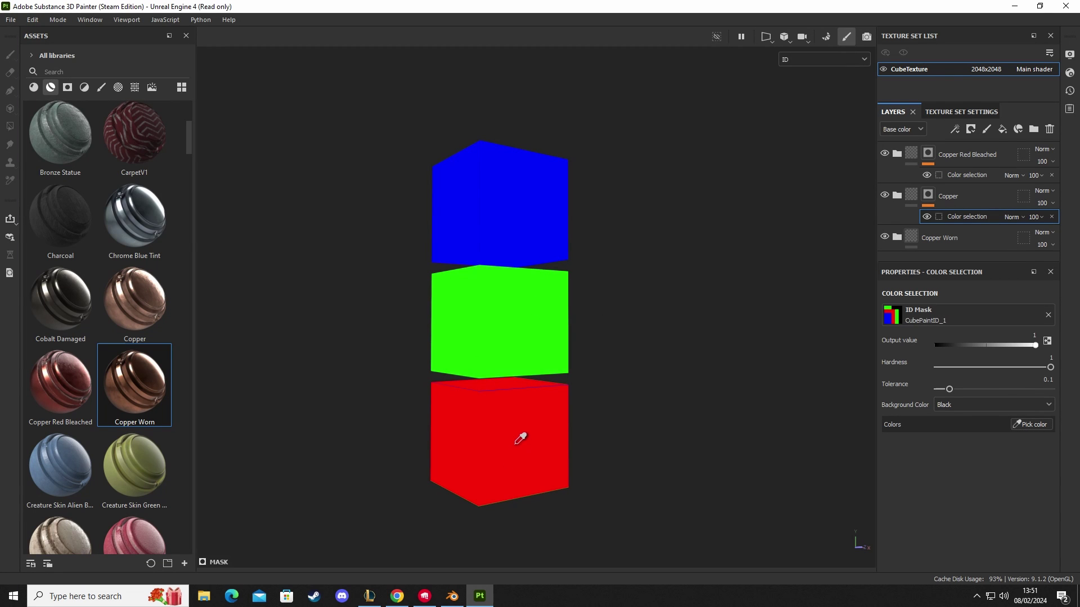
{"action": "left_click", "coordinate": [517, 439]}
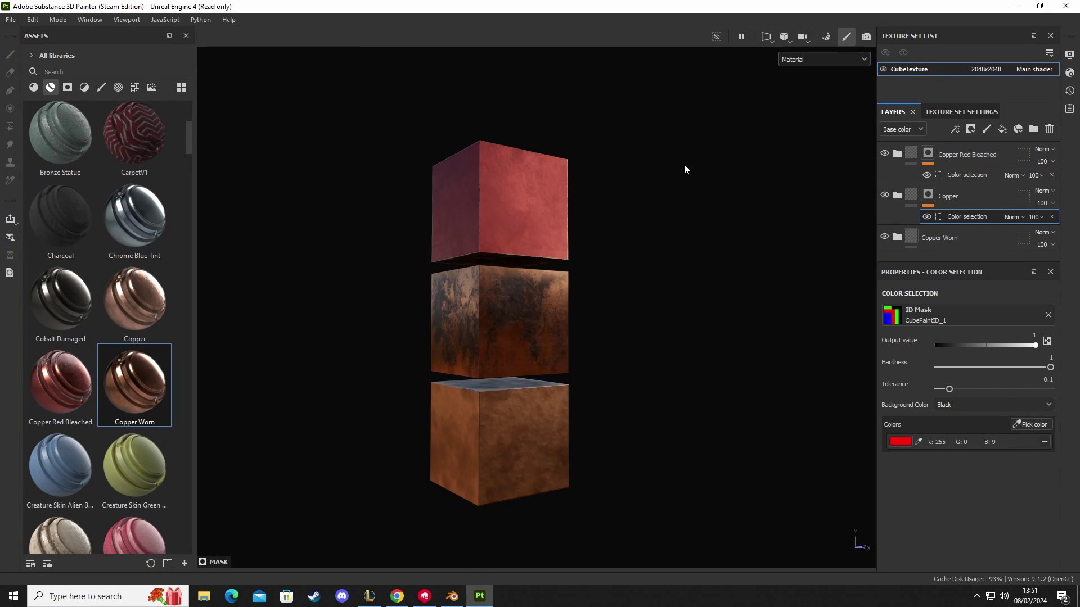
Mask Copper Worn by ID colour to the green middle cube.
{"action": "left_click", "coordinate": [953, 242]}
{"action": "right_click", "coordinate": [944, 239]}
{"action": "left_click", "coordinate": [975, 49]}
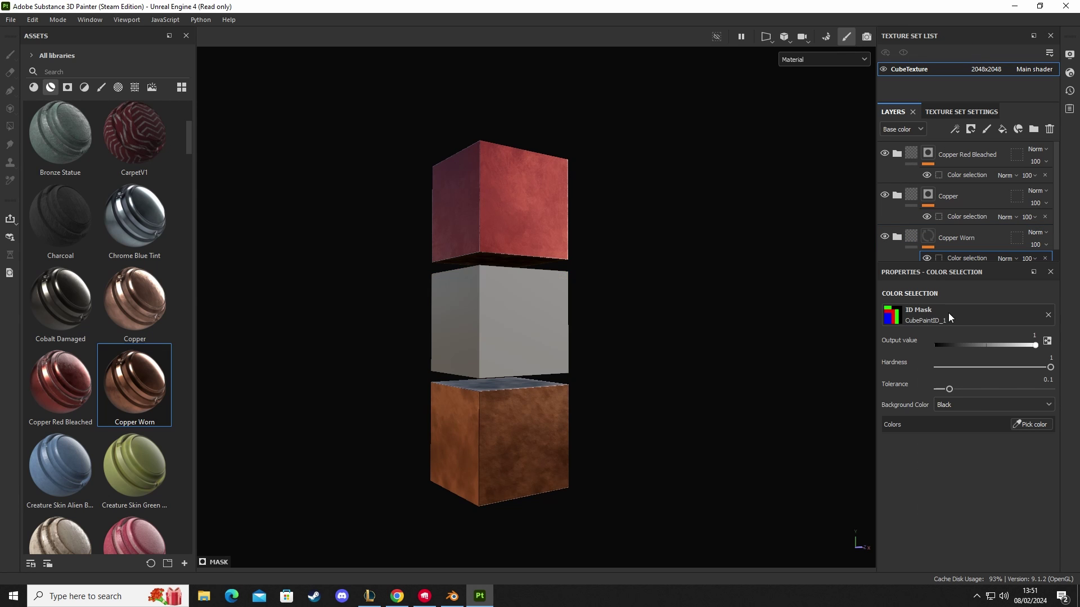
{"action": "left_click", "coordinate": [1029, 425]}
{"action": "left_click", "coordinate": [514, 320]}
{"action": "mouse_move", "coordinate": [629, 359]}
{"action": "left_mouse_down", "text": "alt"}
{"action": "mouse_move", "coordinate": [564, 305]}
{"action": "mouse_move", "coordinate": [444, 345]}
{"action": "mouse_move", "coordinate": [298, 366]}
{"action": "mouse_move", "coordinate": [335, 379]}
{"action": "mouse_move", "coordinate": [701, 366]}
{"action": "mouse_move", "coordinate": [776, 296]}
{"action": "mouse_move", "coordinate": [641, 381]}
{"action": "mouse_move", "coordinate": [405, 377]}
{"action": "mouse_move", "coordinate": [692, 366]}
{"action": "mouse_move", "coordinate": [613, 373]}
{"action": "left_mouse_up", "text": "alt"}
{"action": "left_click", "coordinate": [451, 596]}
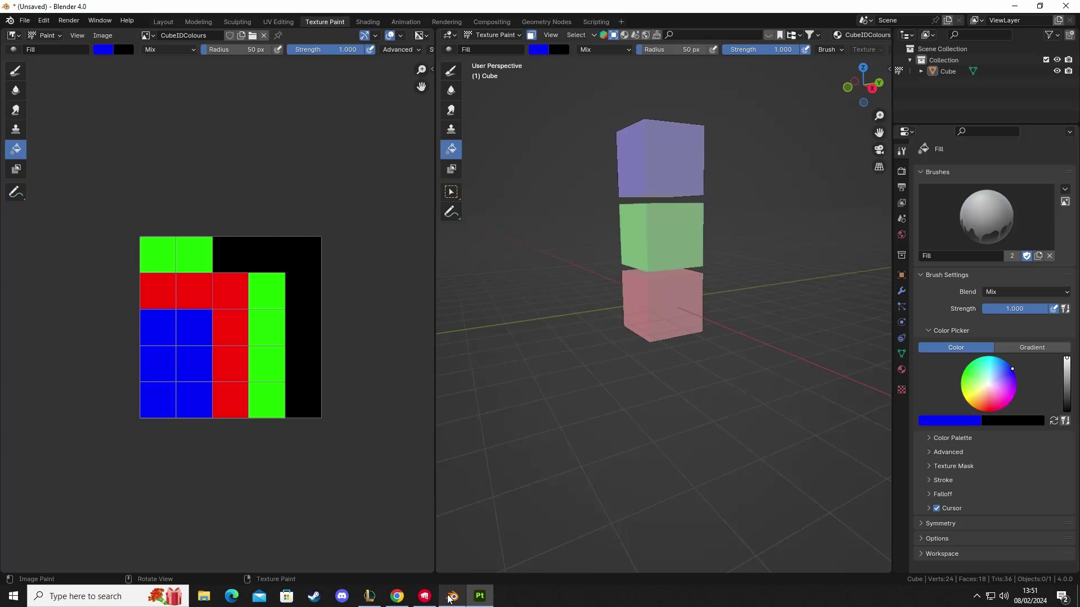